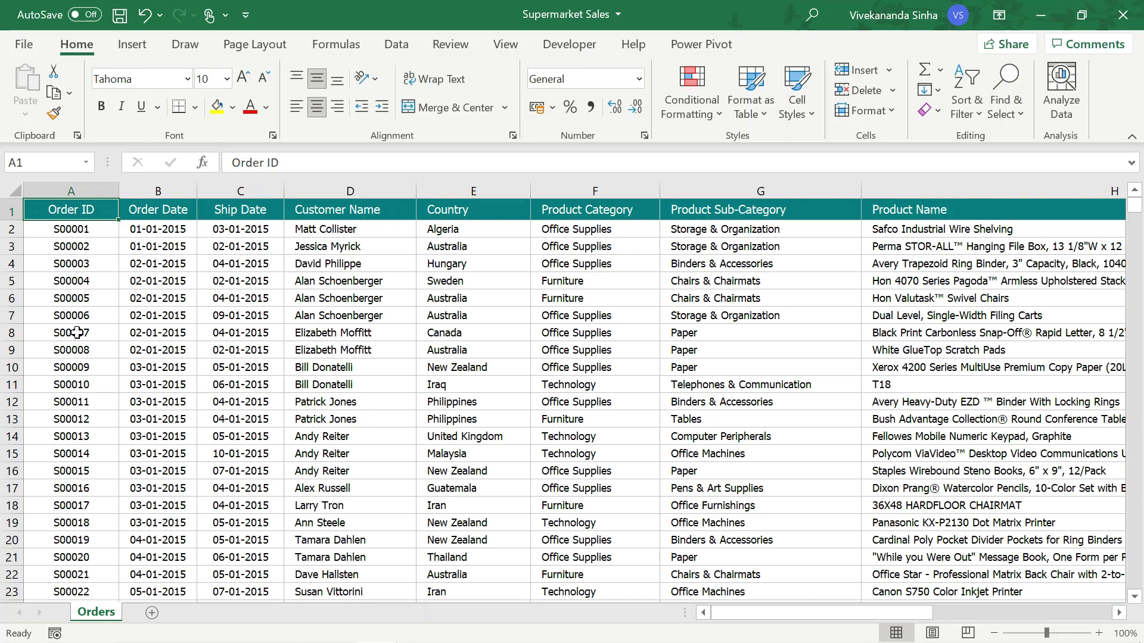
# Examine the column headers of the Orders sheet from Order ID through Sales
pyautogui.press('Right')
pyautogui.press('Right')
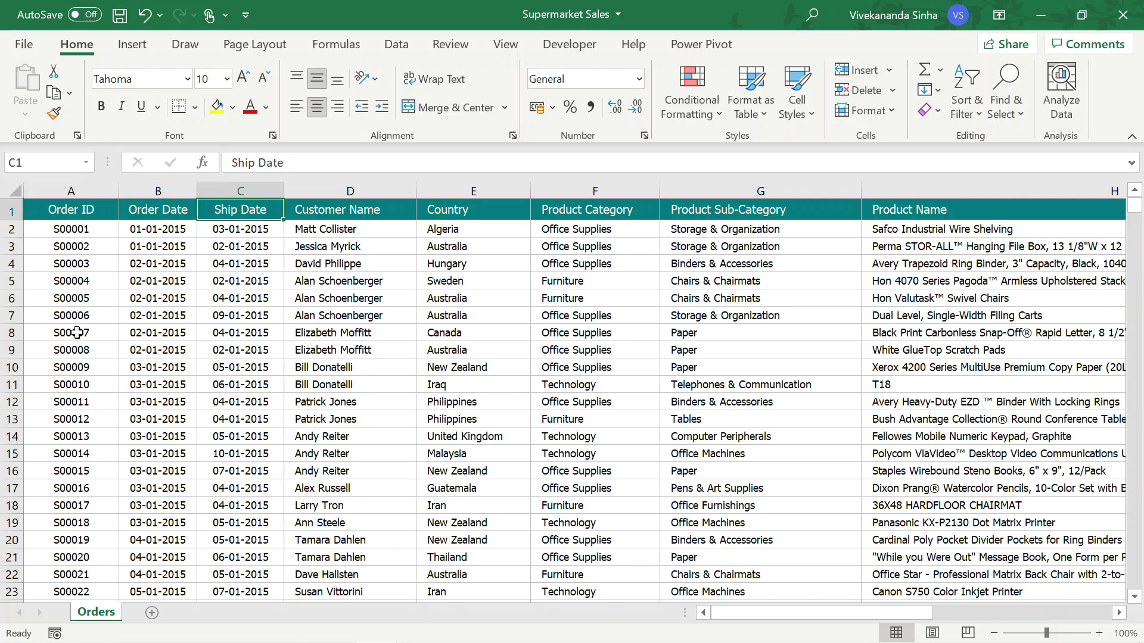
pyautogui.press('Right')
pyautogui.press('Right')
pyautogui.press('Right')
pyautogui.press('Right')
pyautogui.press('Right')
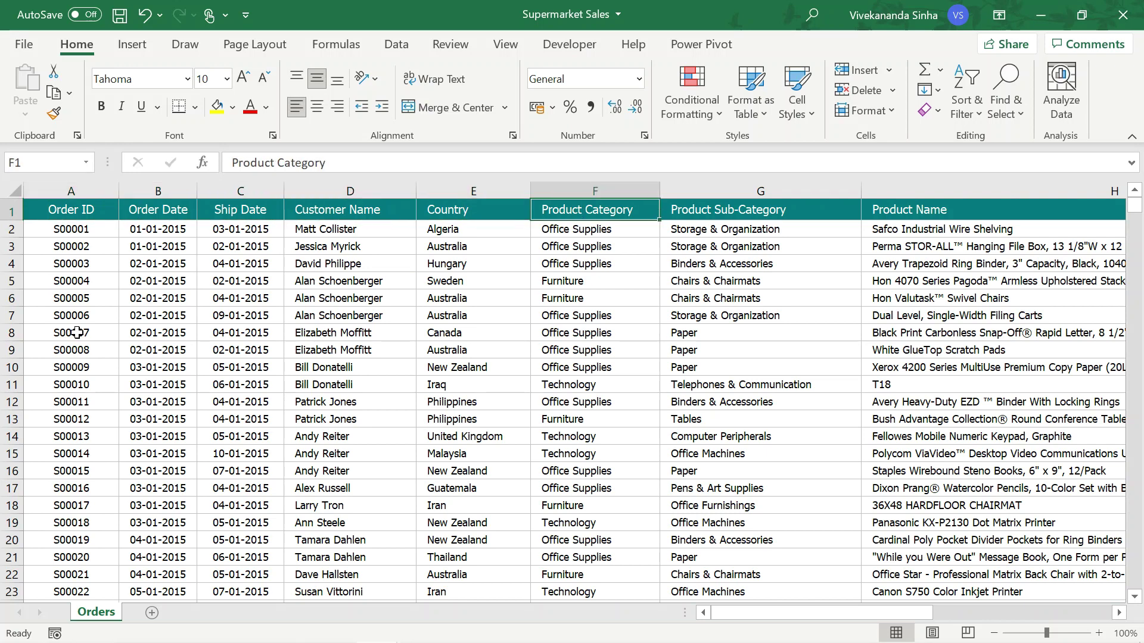
pyautogui.press('Right')
pyautogui.press('Right')
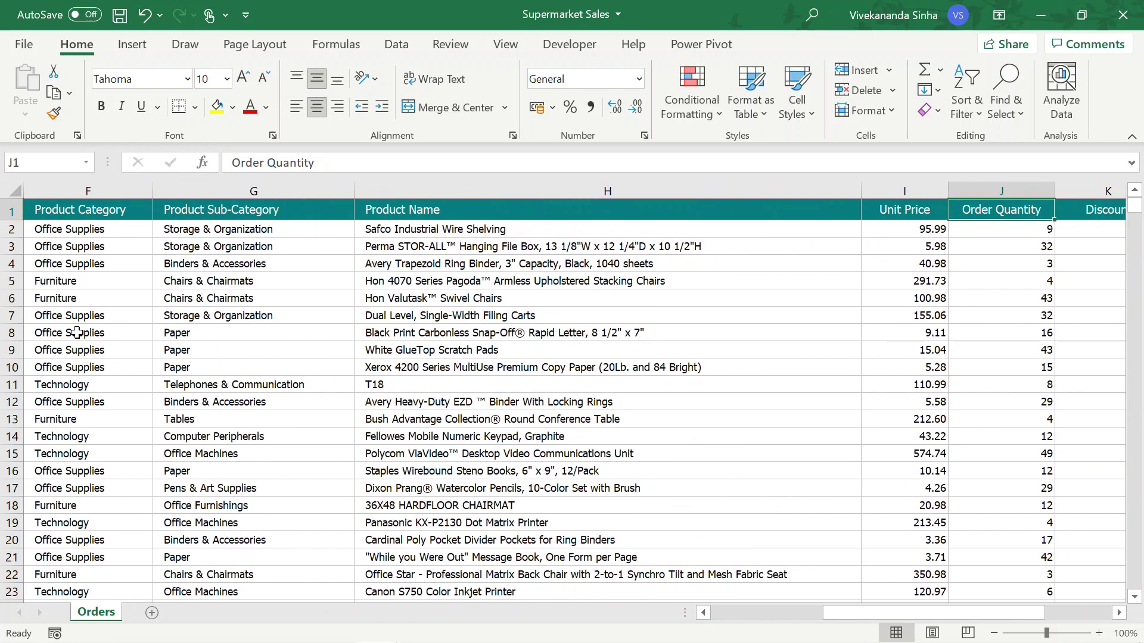
pyautogui.press('Right')
pyautogui.press('Right')
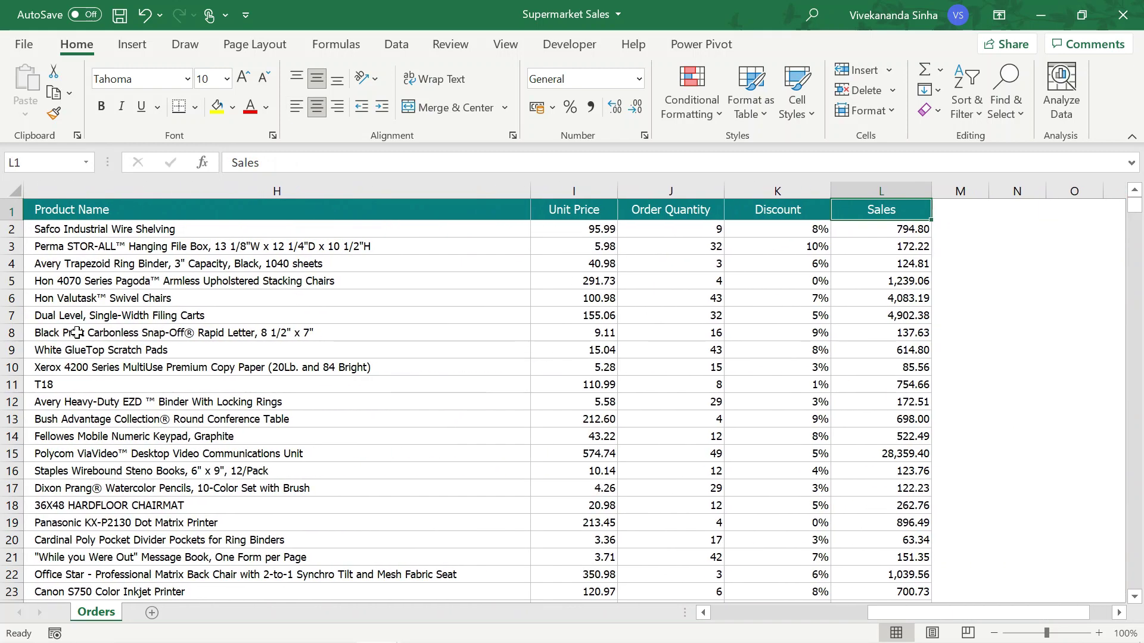
pyautogui.press('Left')
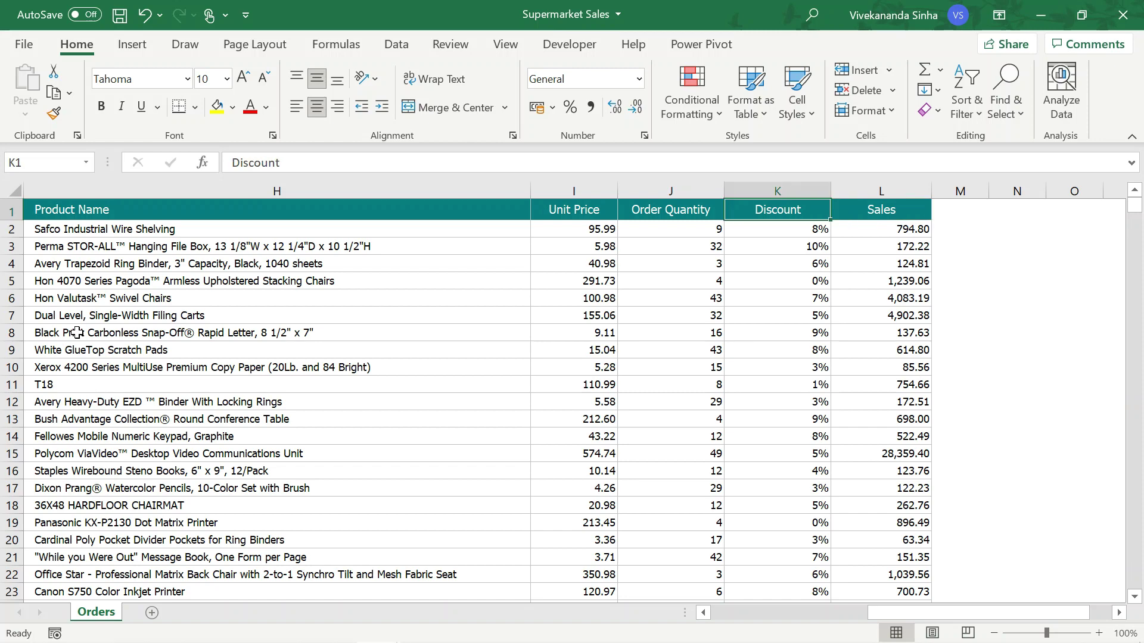
pyautogui.press('Home')
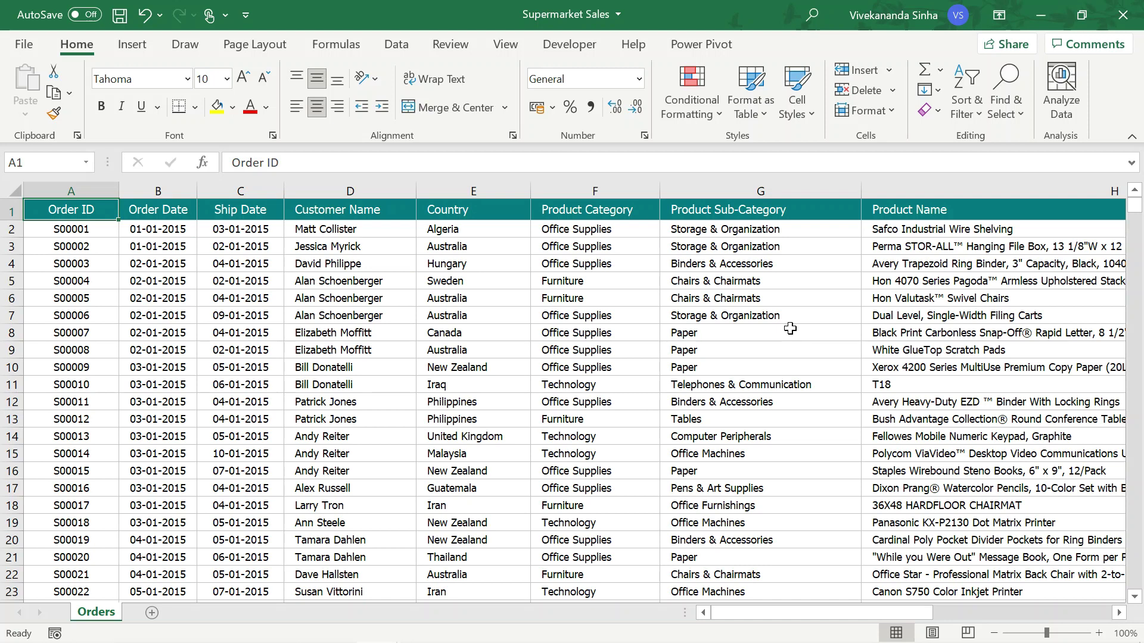
# Examine the list of desired column names beside the data in R5:R11, from Order ID down to Sales
pyautogui.hscroll(8, 790, 328)
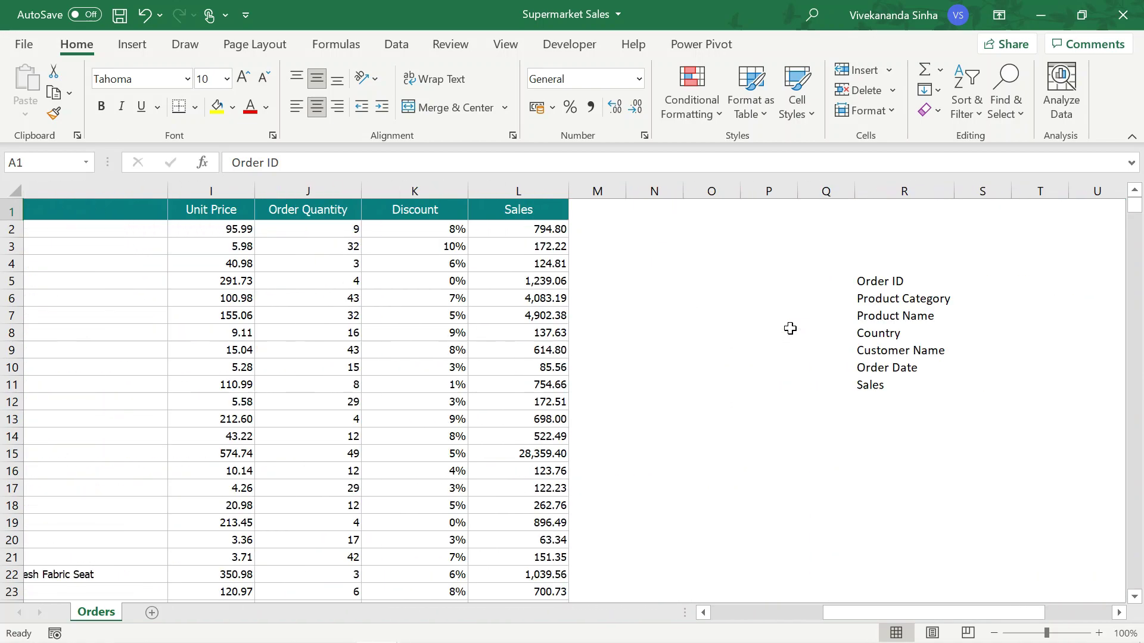
pyautogui.click(727, 278)
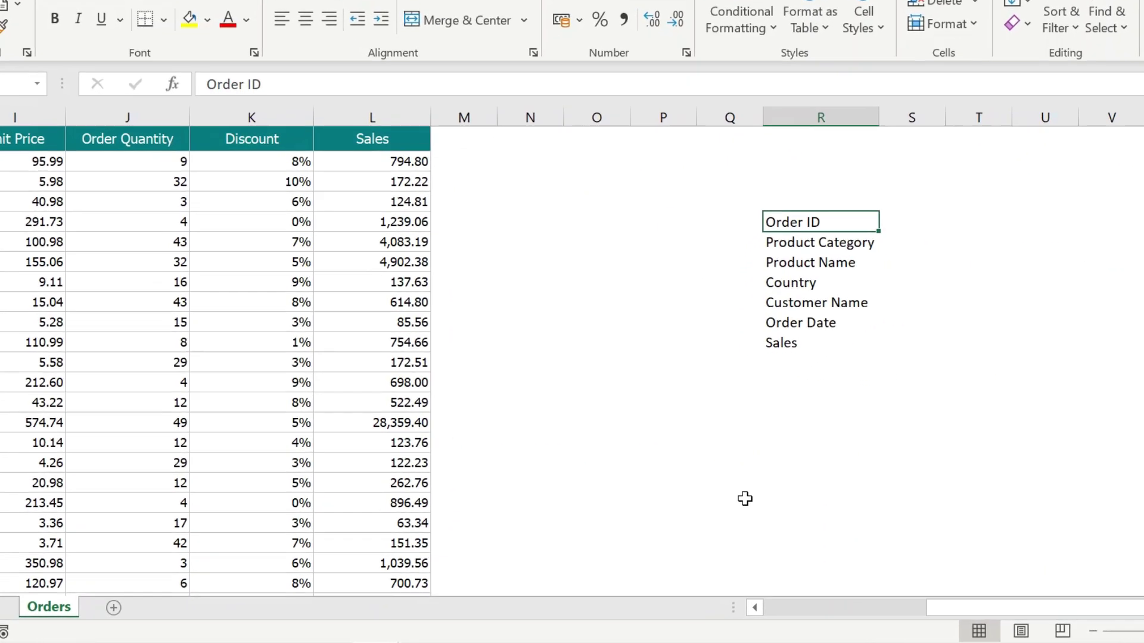
pyautogui.press('Down')
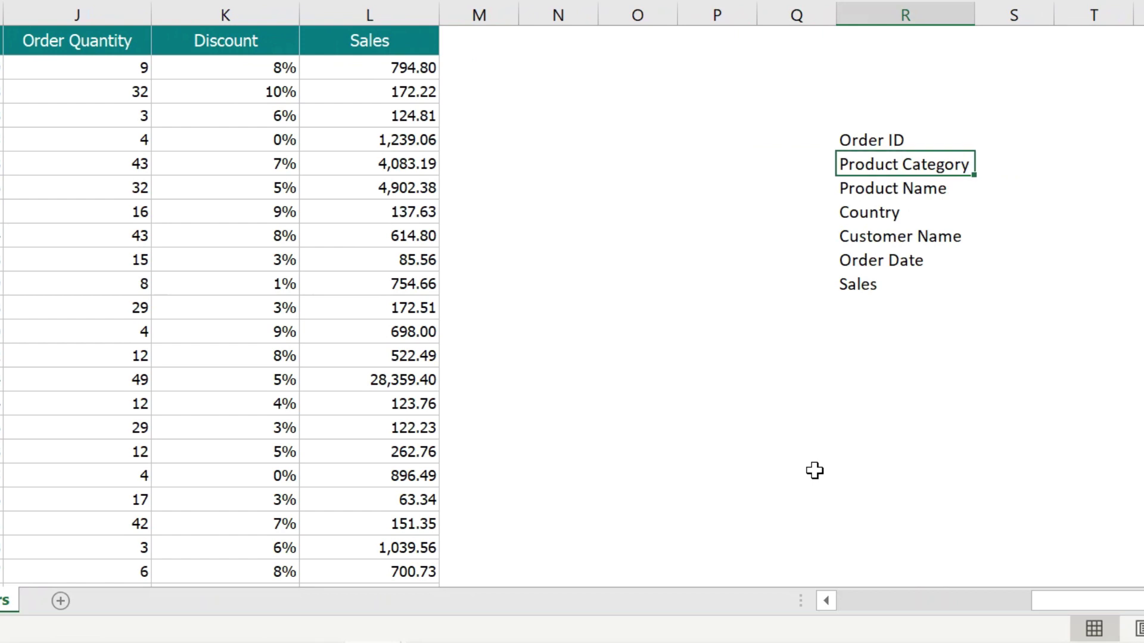
pyautogui.press('Down')
pyautogui.press('Down')
pyautogui.press('Down')
pyautogui.press('Down')
pyautogui.press('Down')
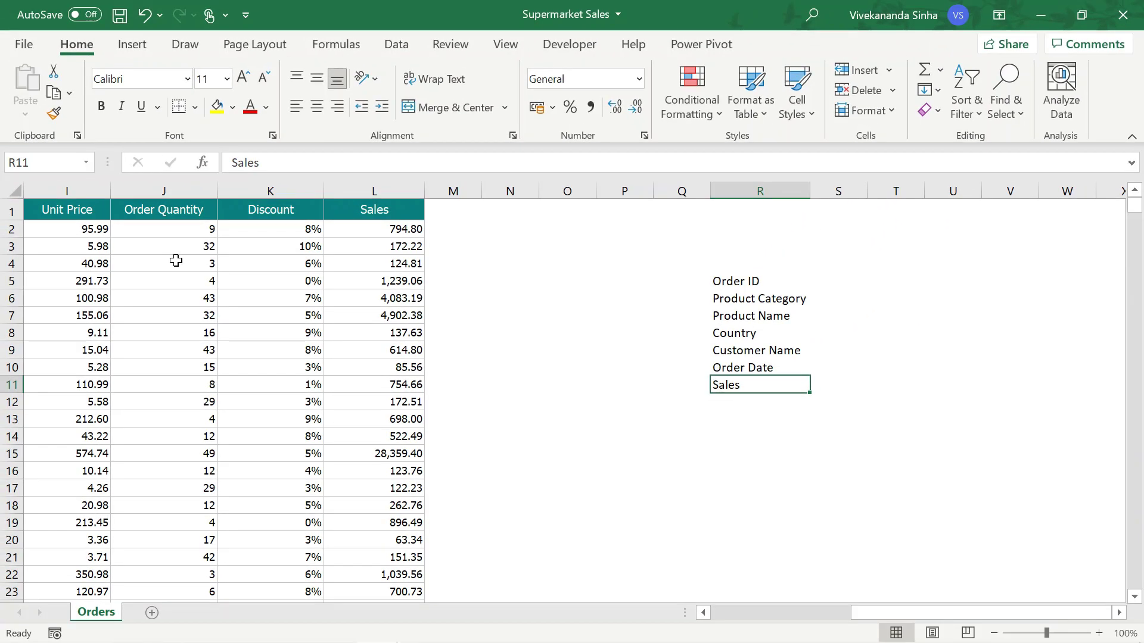
pyautogui.hscroll(-10, 176, 260)
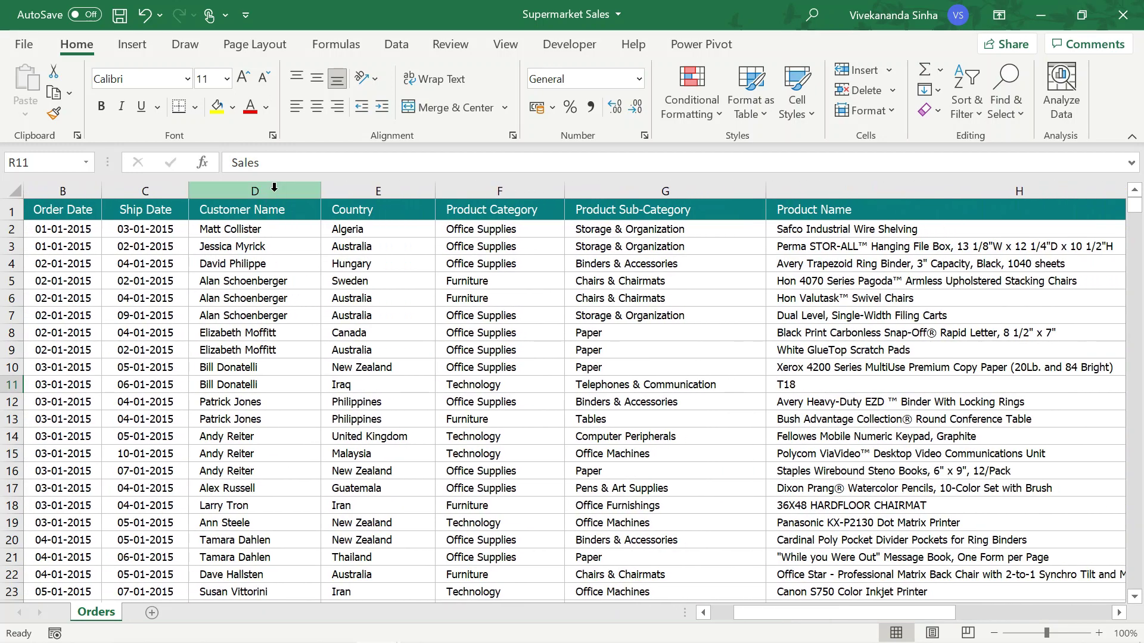
pyautogui.click(274, 191)
pyautogui.rightClick(274, 191)
pyautogui.click(342, 206)
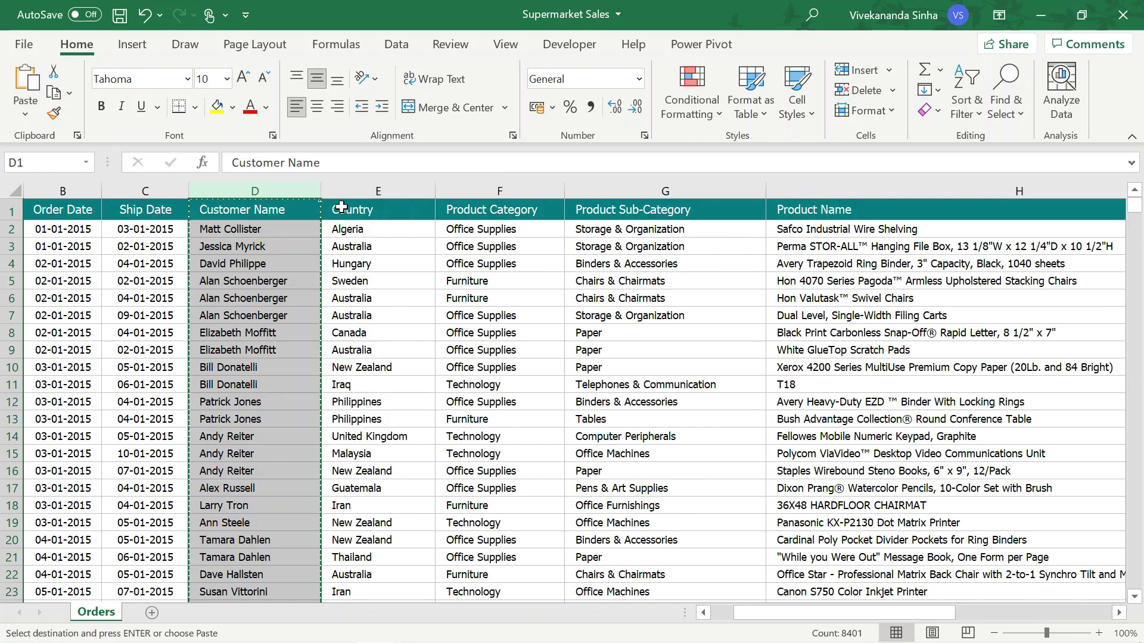
pyautogui.press('Escape')
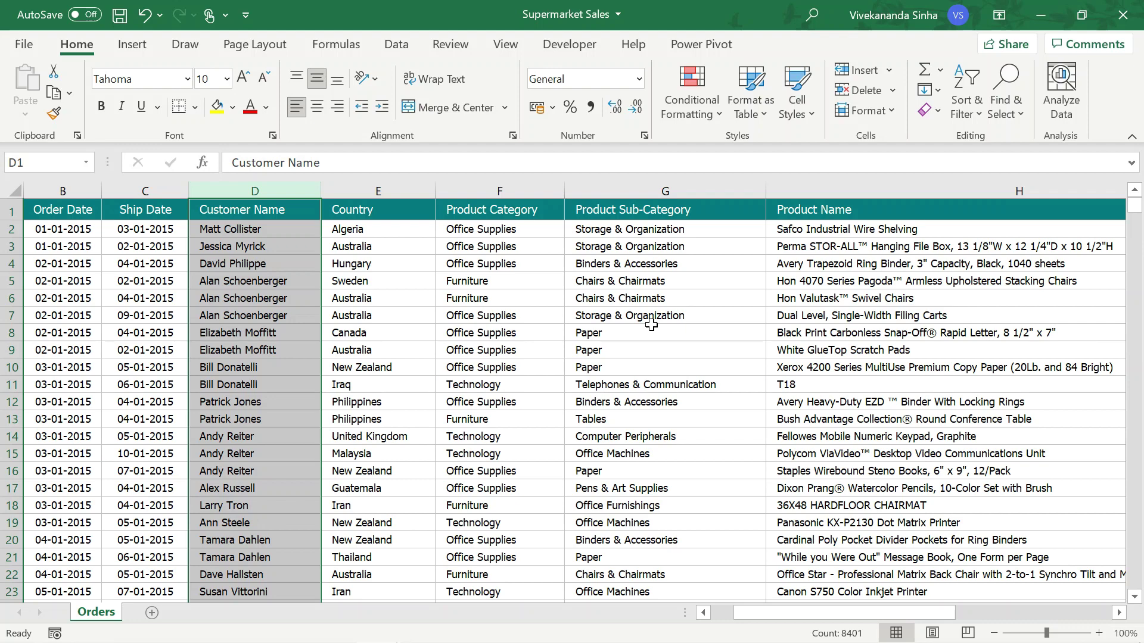
pyautogui.hscroll(-1, 651, 325)
pyautogui.click(372, 275)
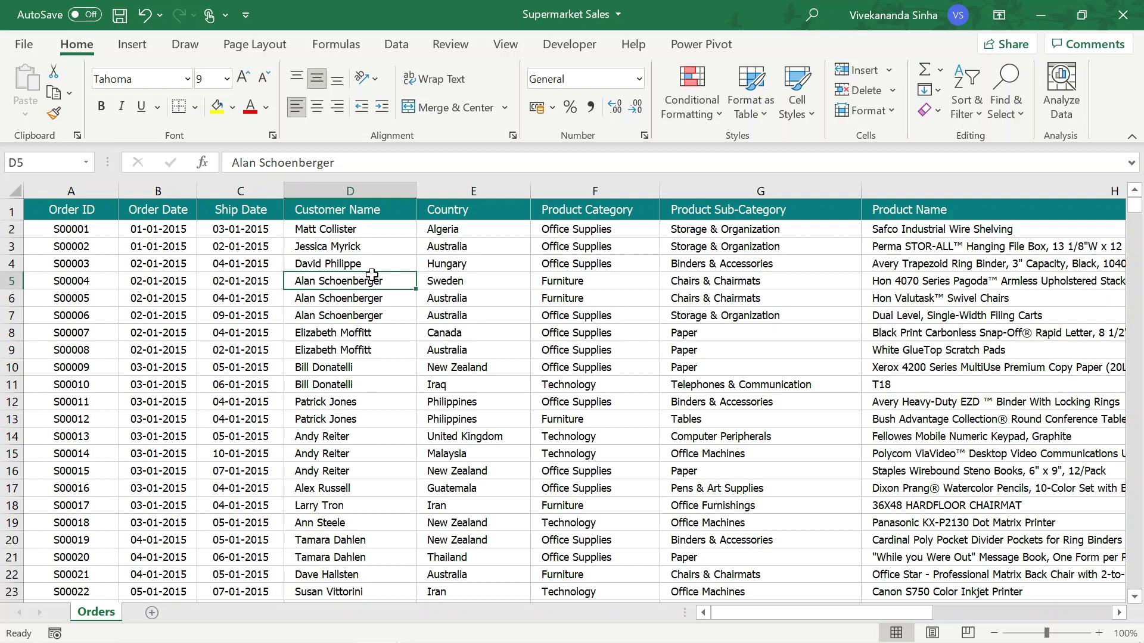
# Select the desired column order list in R5:R11, from Order ID to Sales
pyautogui.hscroll(5, 371, 274)
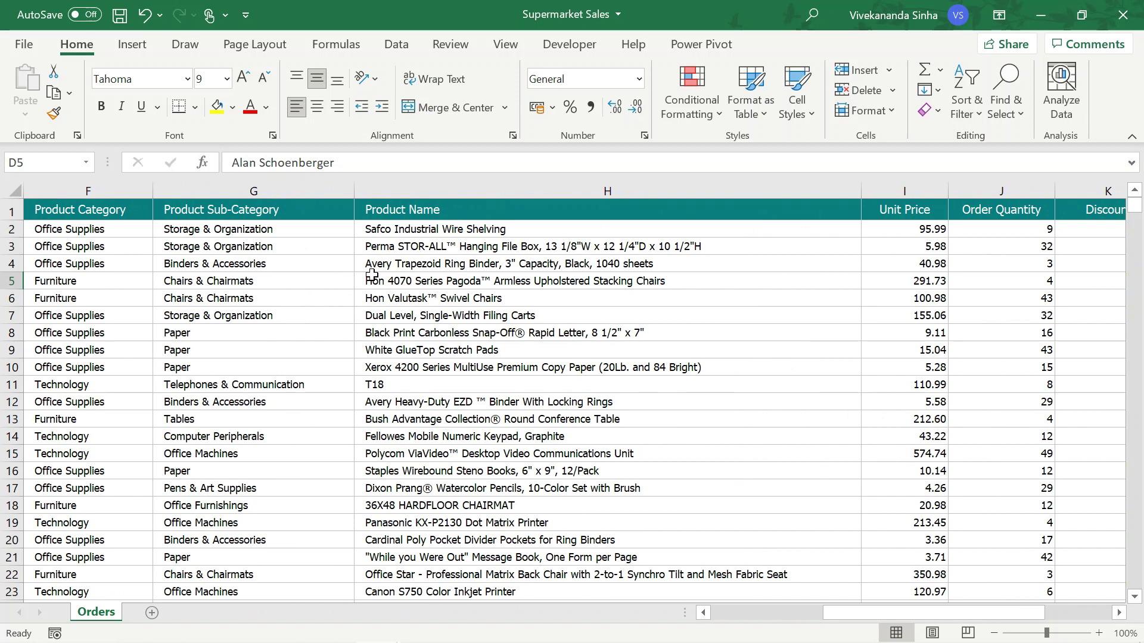
pyautogui.hscroll(3, 372, 274)
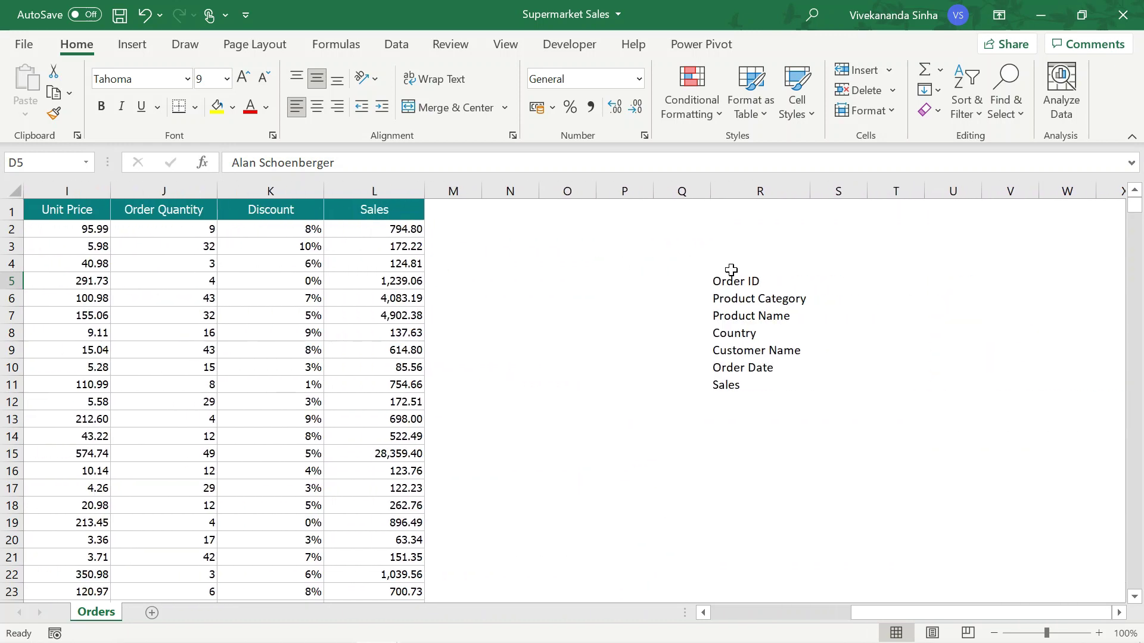
pyautogui.moveTo(730, 280); pyautogui.dragTo(737, 379)
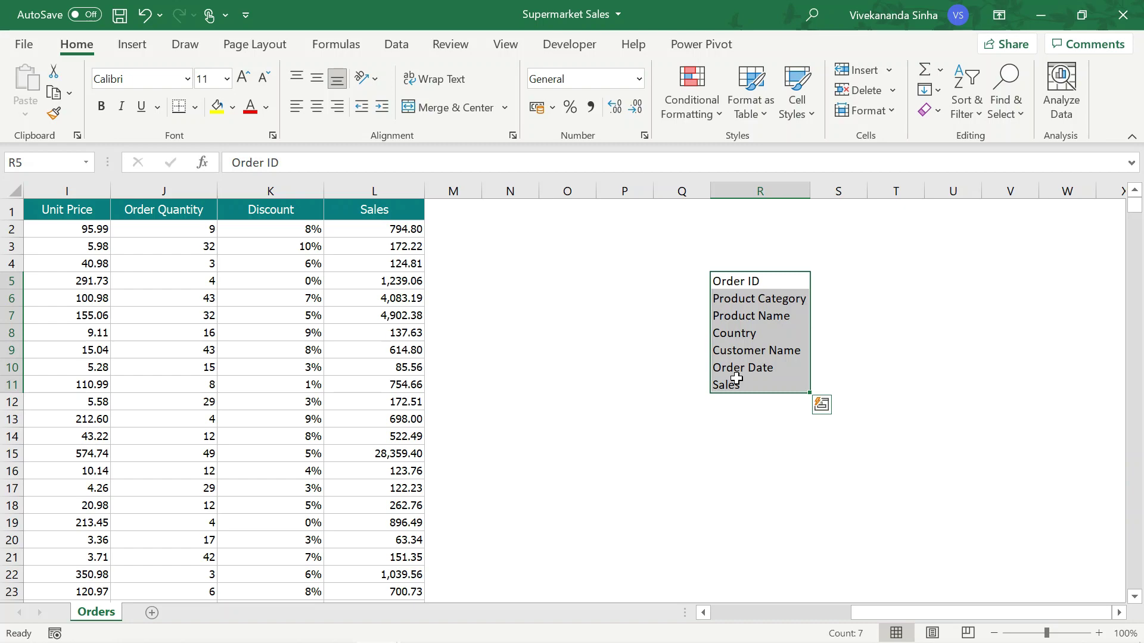
pyautogui.click(21, 44)
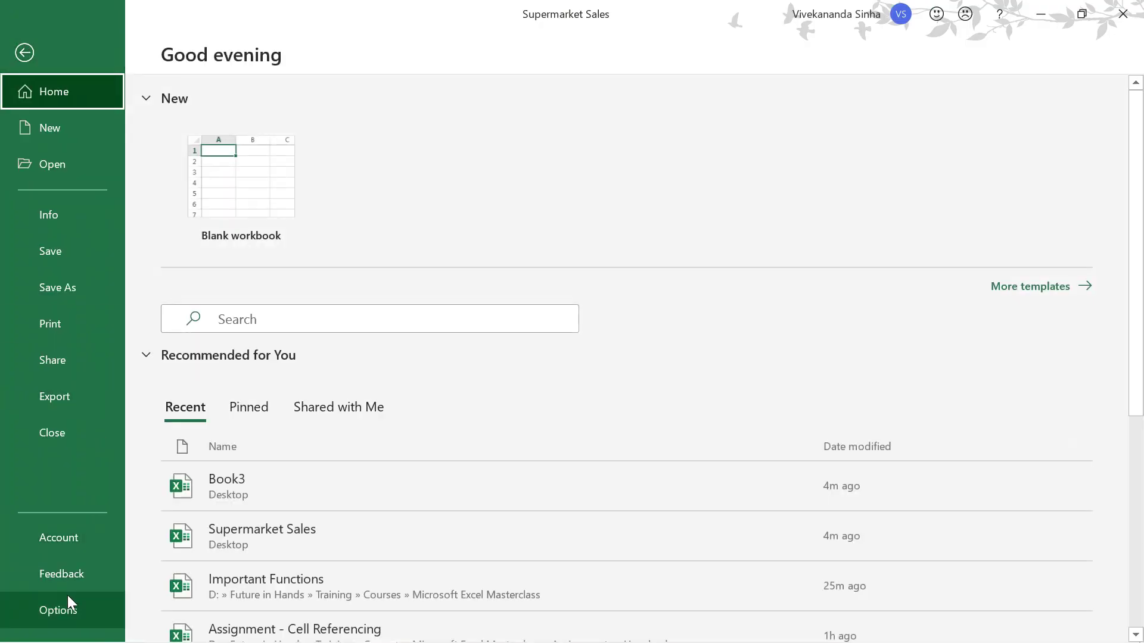
pyautogui.click(69, 600)
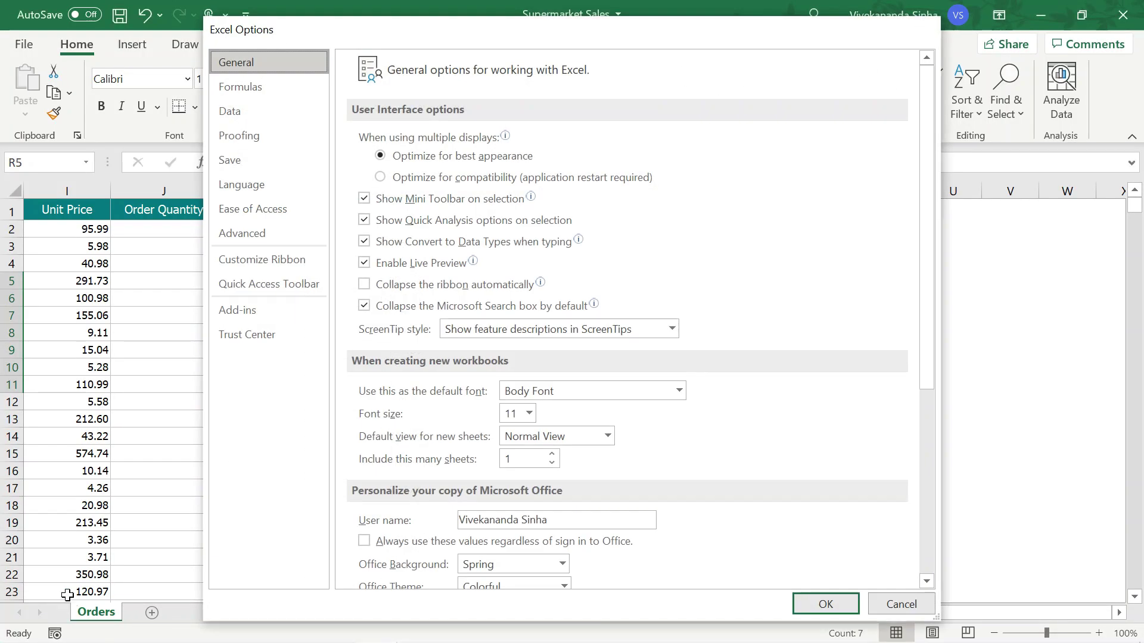
pyautogui.press('Escape')
# Open the Custom Lists editor from the advanced Excel options
pyautogui.press('alt')
pyautogui.press('t')
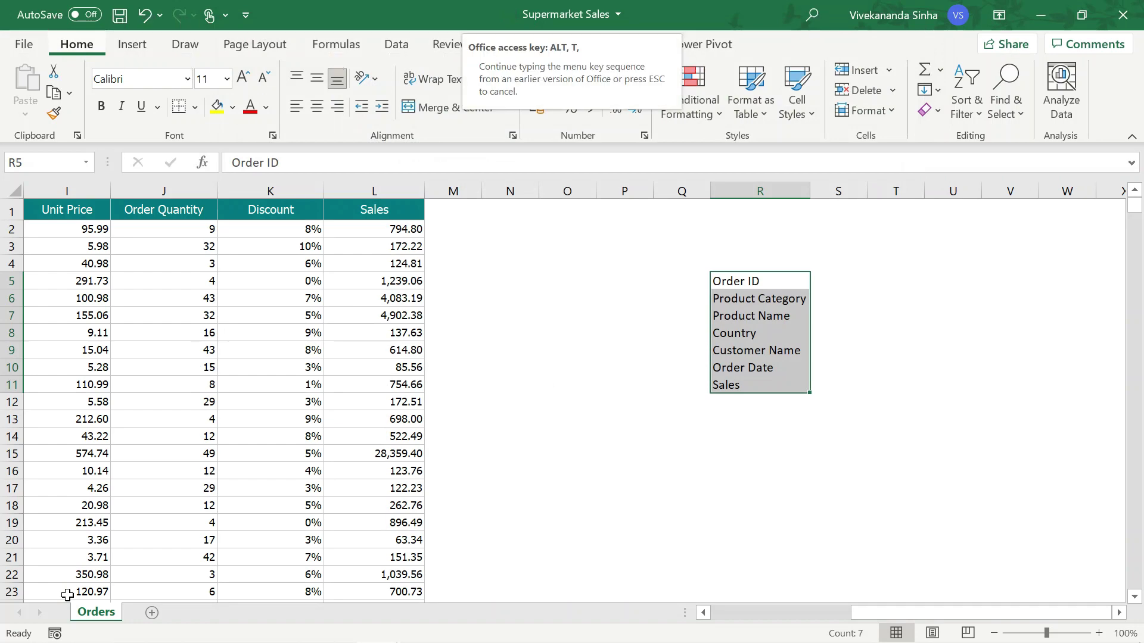
pyautogui.press('o')
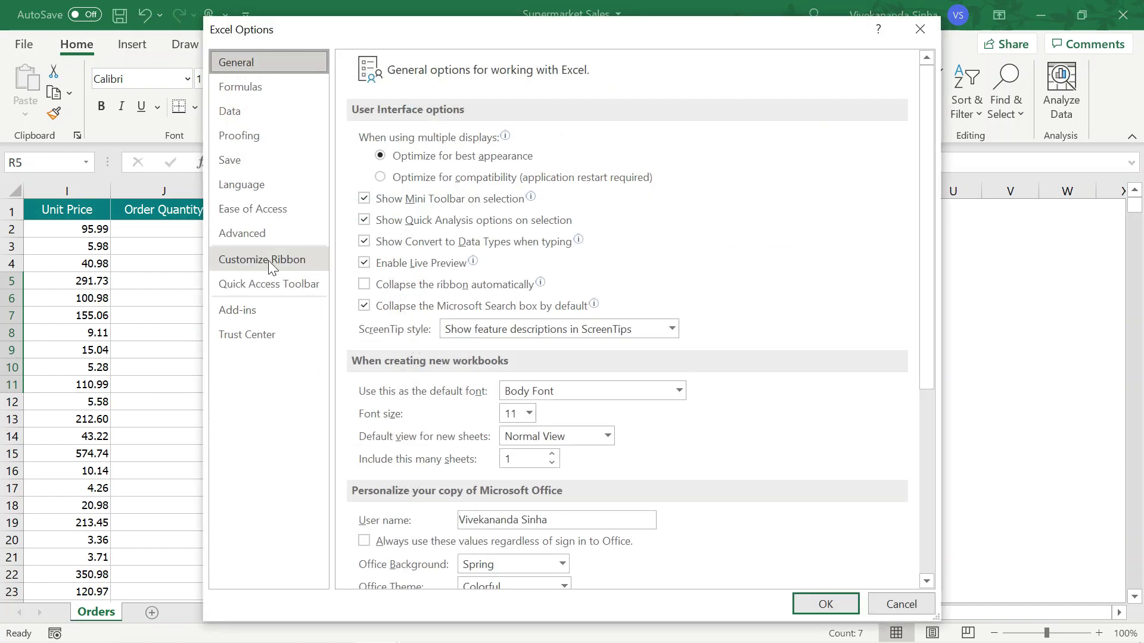
pyautogui.click(264, 236)
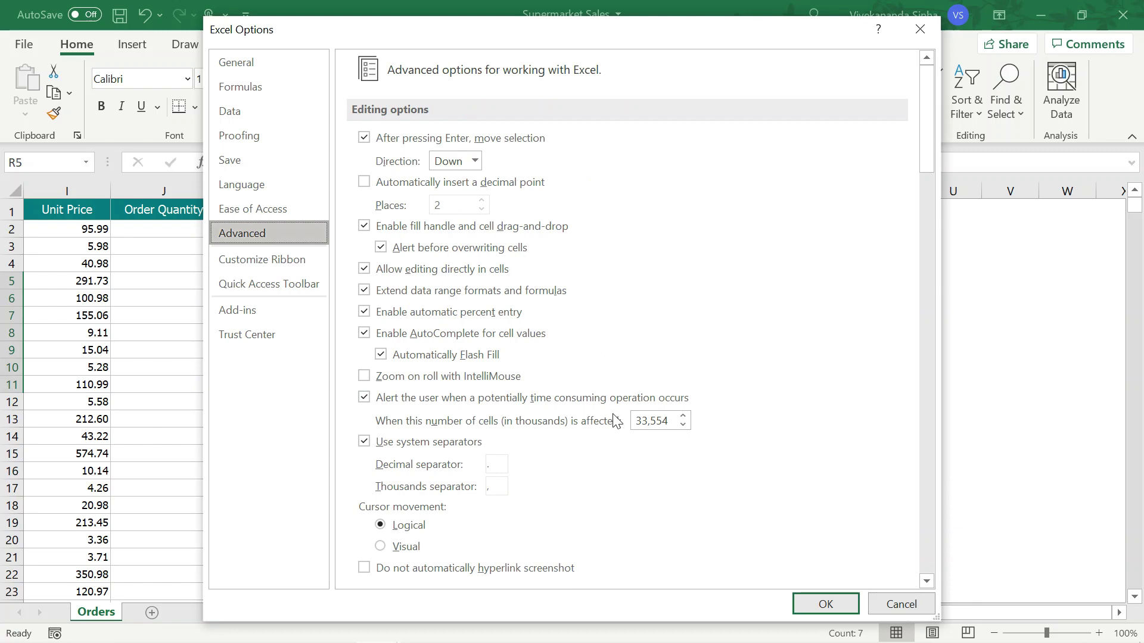
pyautogui.scroll(-20, 615, 421)
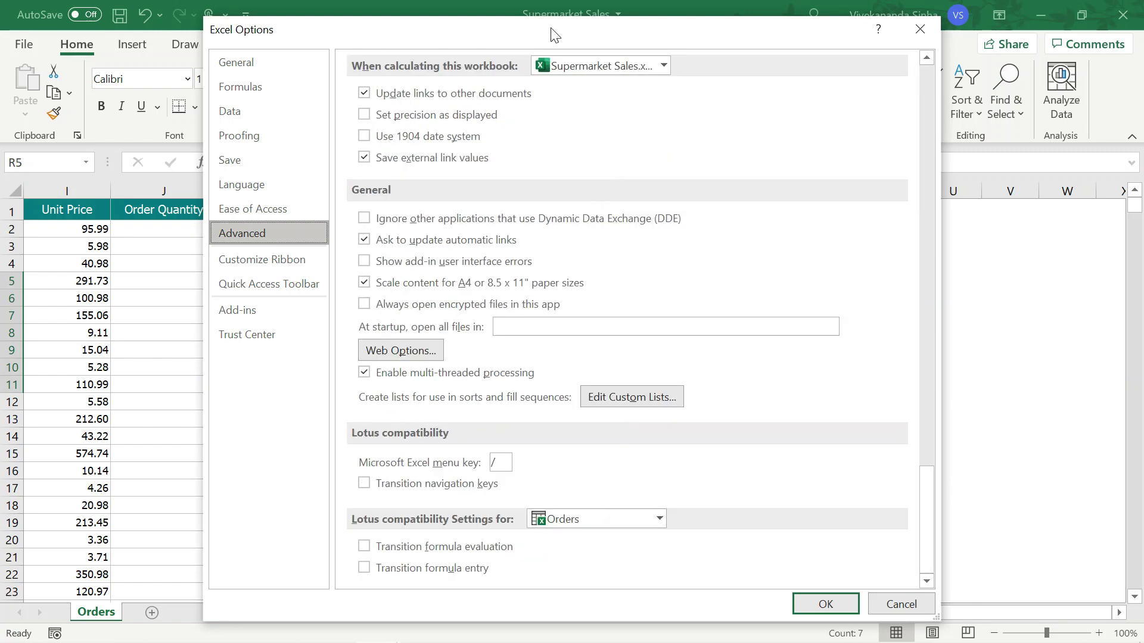
pyautogui.moveTo(554, 31); pyautogui.dragTo(401, 30)
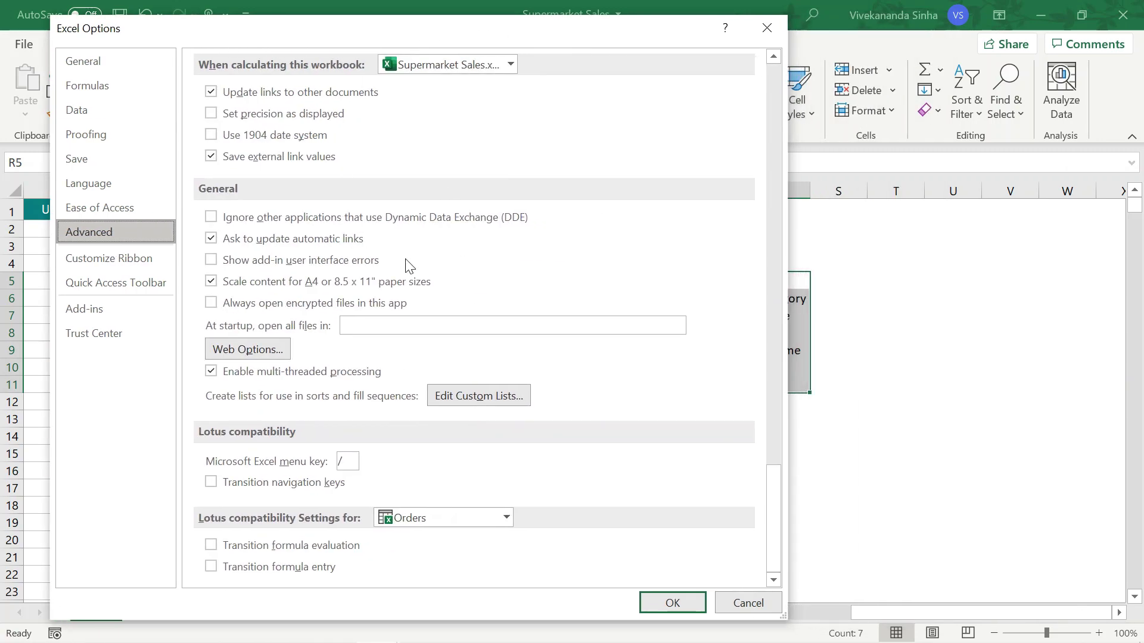
pyautogui.click(467, 397)
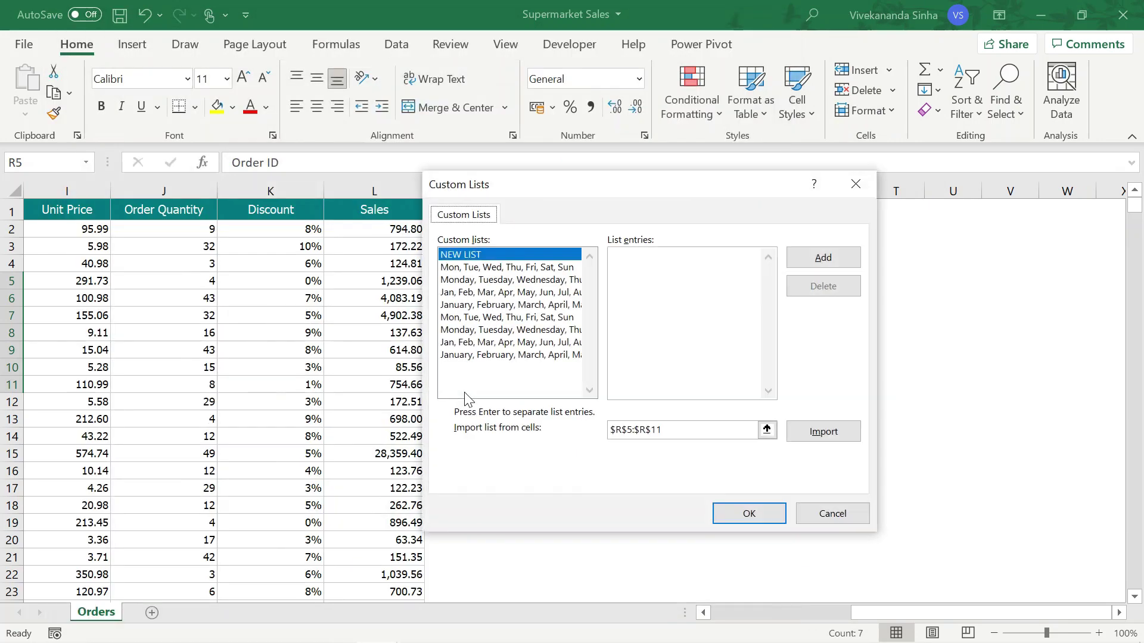
# Import cells $R$5:$R$11 as a new custom list
pyautogui.moveTo(642, 192); pyautogui.dragTo(388, 214)
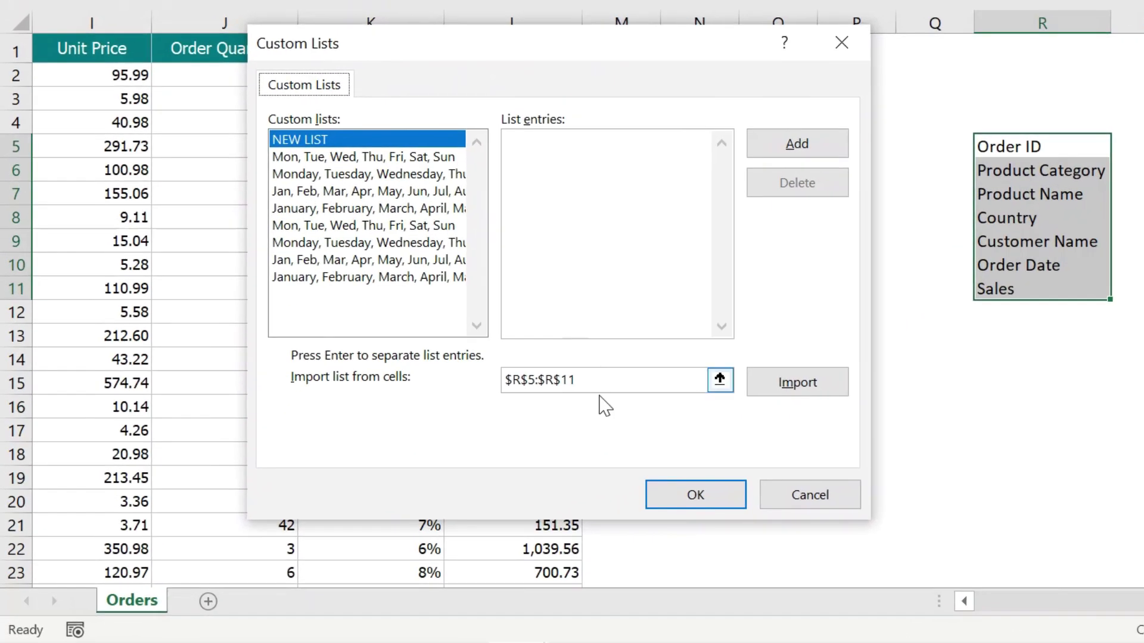
pyautogui.moveTo(603, 383); pyautogui.dragTo(488, 388)
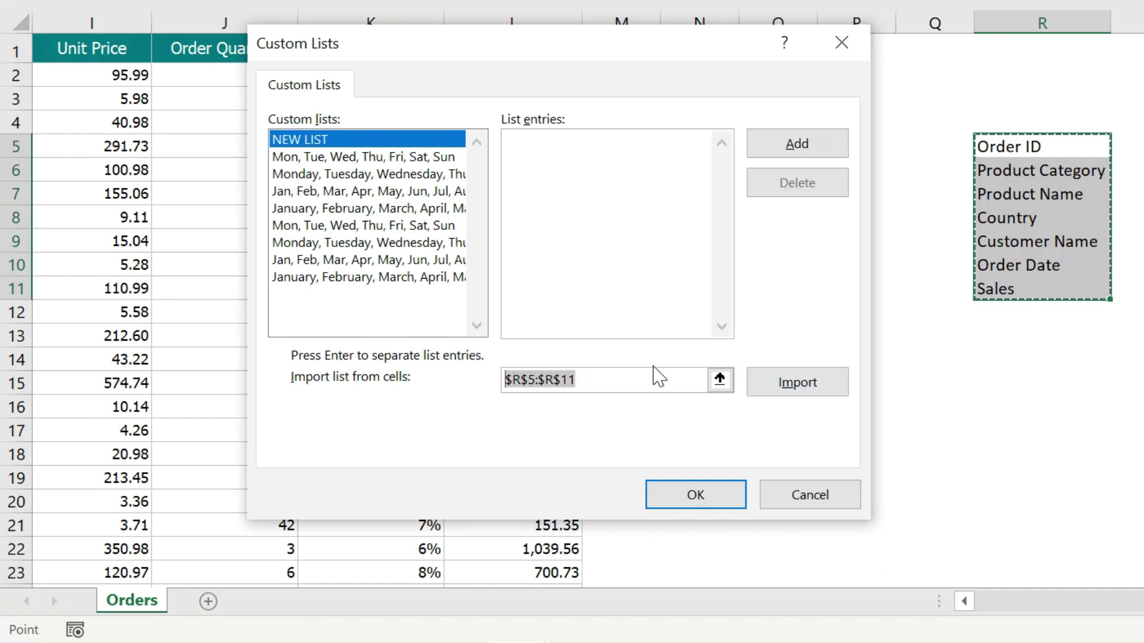
pyautogui.moveTo(1001, 148); pyautogui.dragTo(978, 287)
pyautogui.click(805, 386)
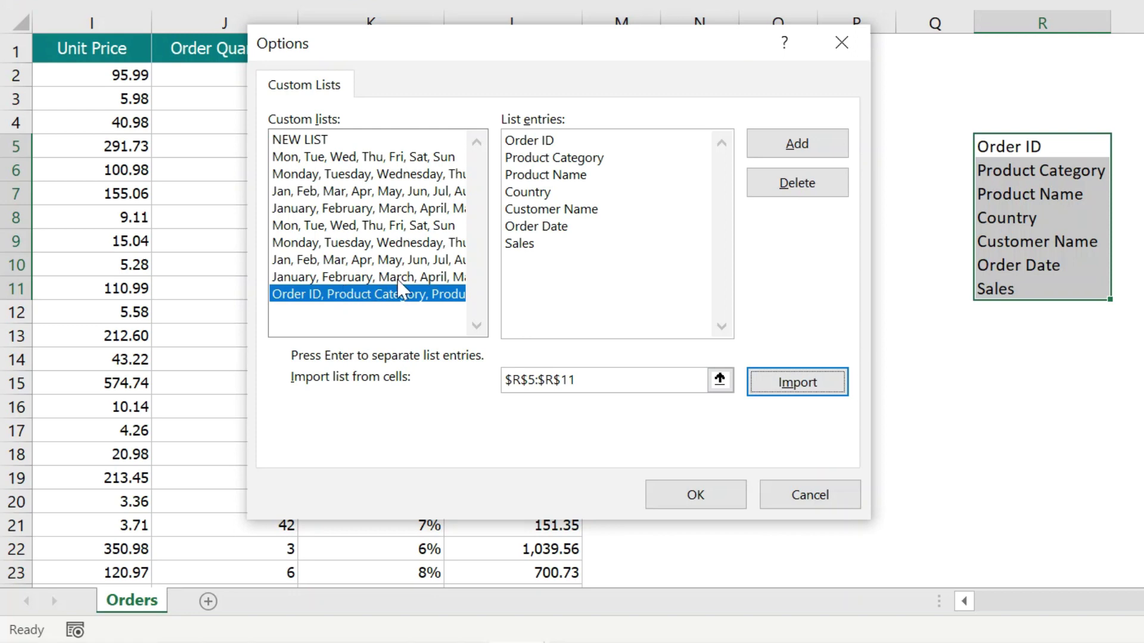
pyautogui.click(549, 243)
pyautogui.press('Return')
pyautogui.write('a')
pyautogui.press('BackSpace')
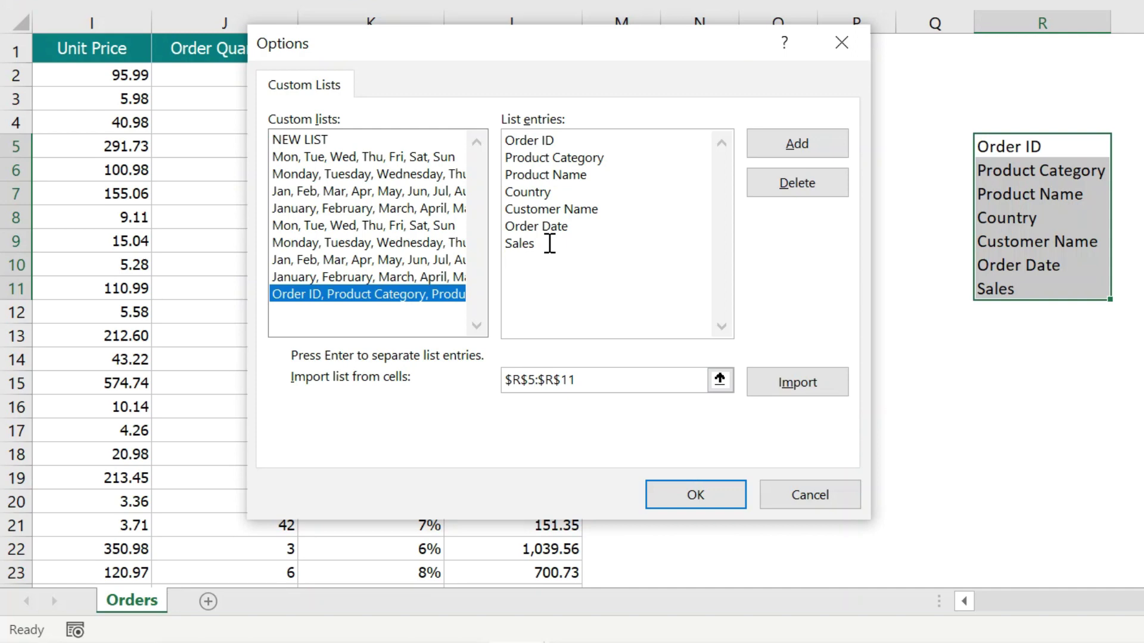
# Confirm the custom list and the Excel options, and select cell C5 within the orders data
pyautogui.click(682, 496)
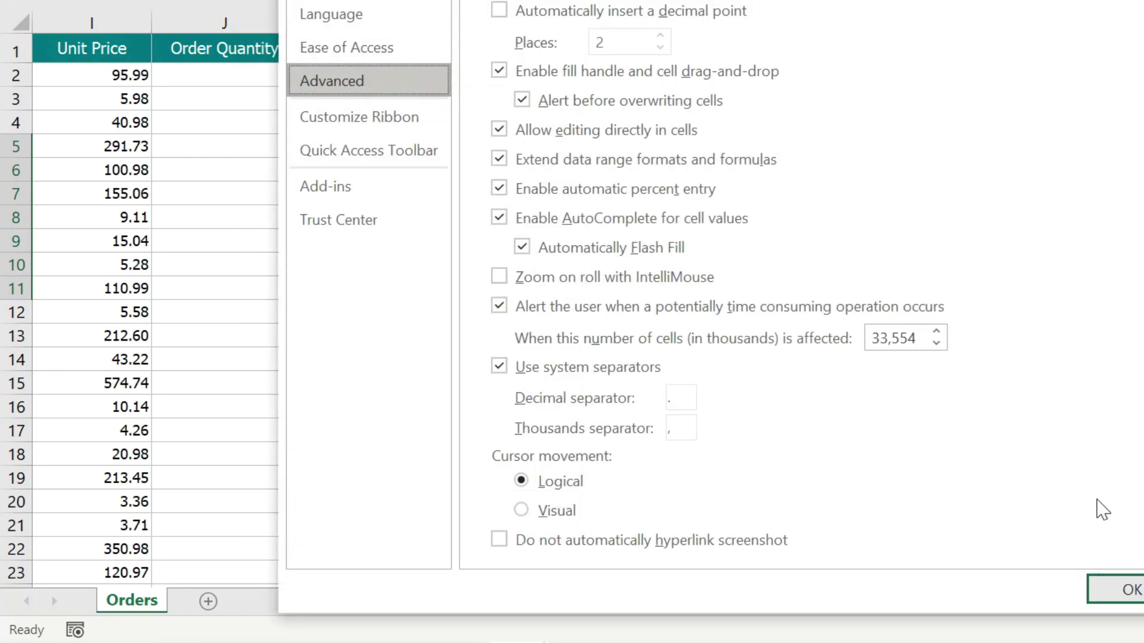
pyautogui.click(1115, 590)
pyautogui.hscroll(-3, 314, 327)
pyautogui.hscroll(-10, 315, 327)
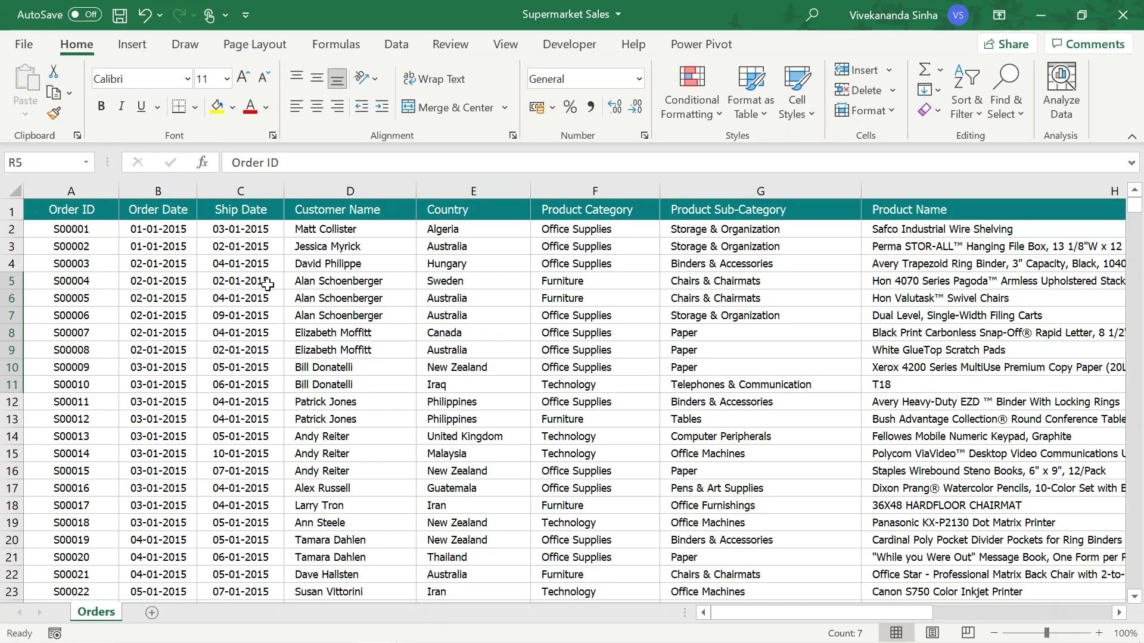
pyautogui.click(268, 285)
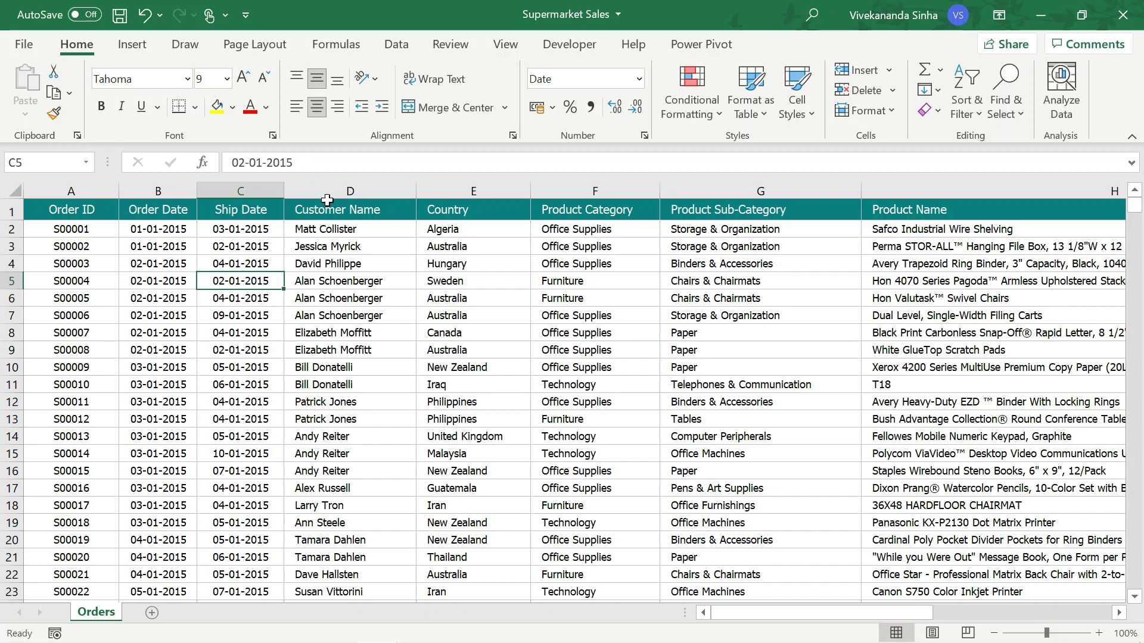
pyautogui.click(395, 46)
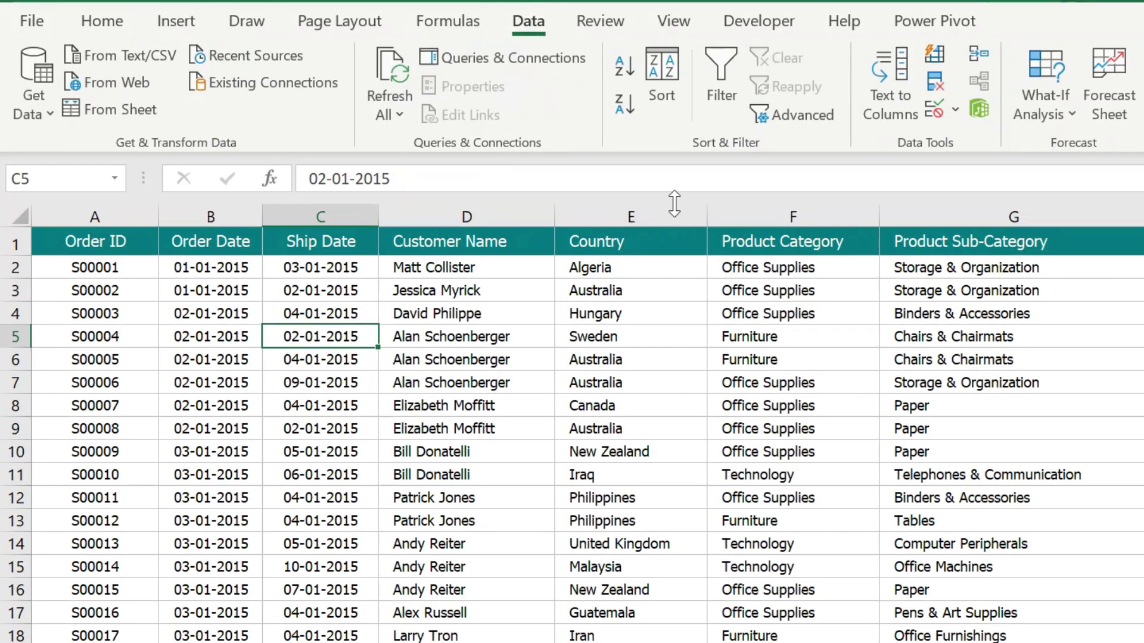
pyautogui.click(671, 100)
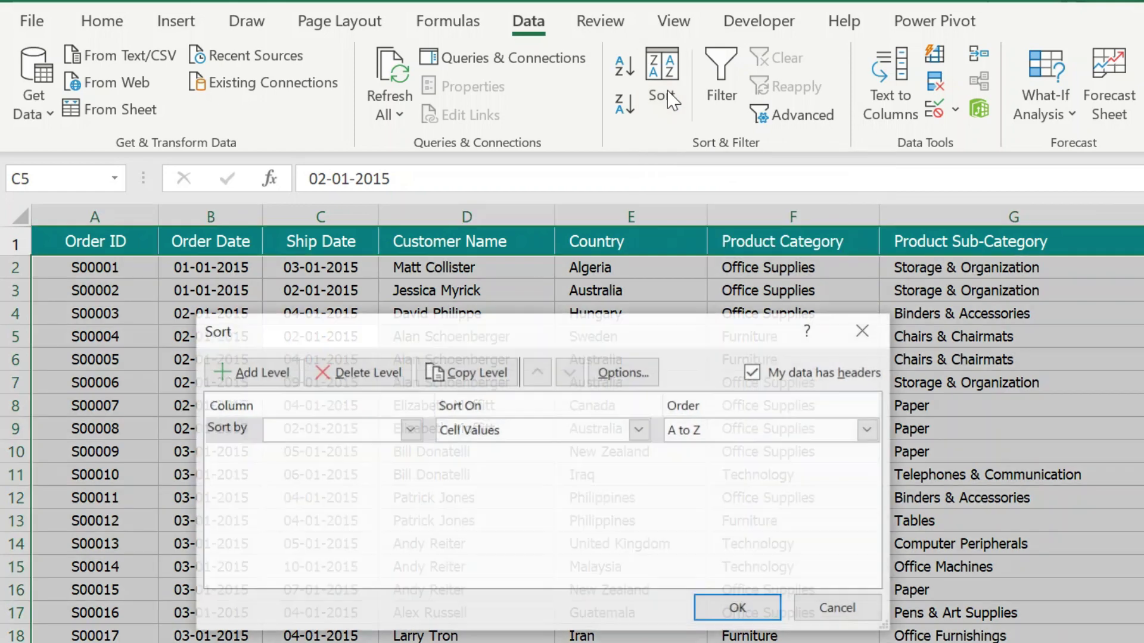
pyautogui.click(863, 326)
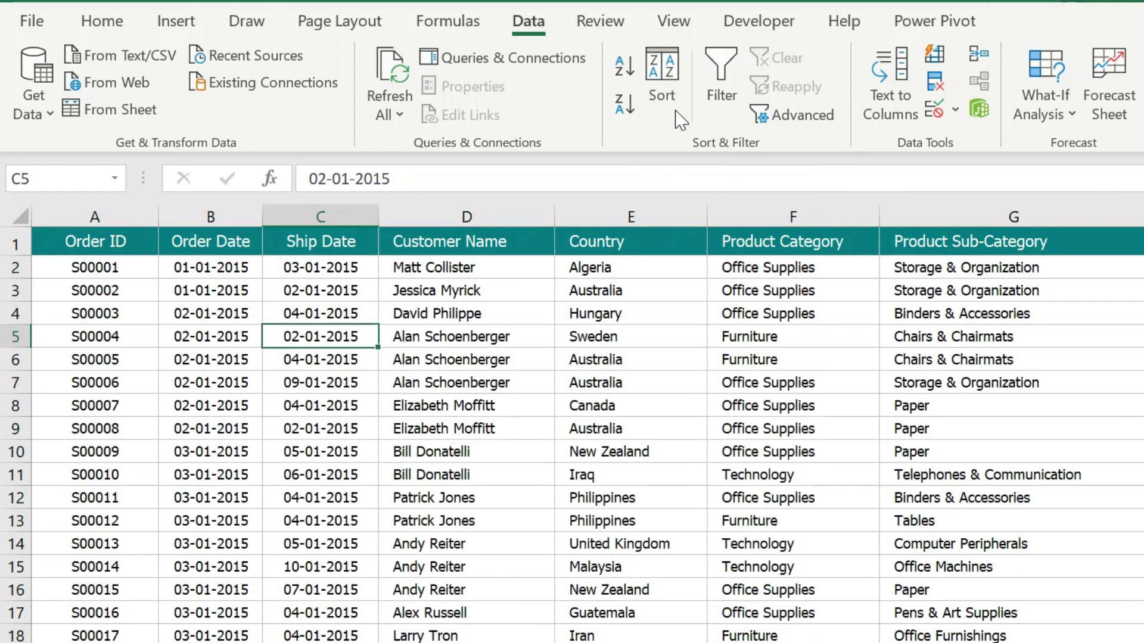
# Open the Sort settings for the orders data and set the sort orientation to left to right
pyautogui.hotkey('alt', 'd')
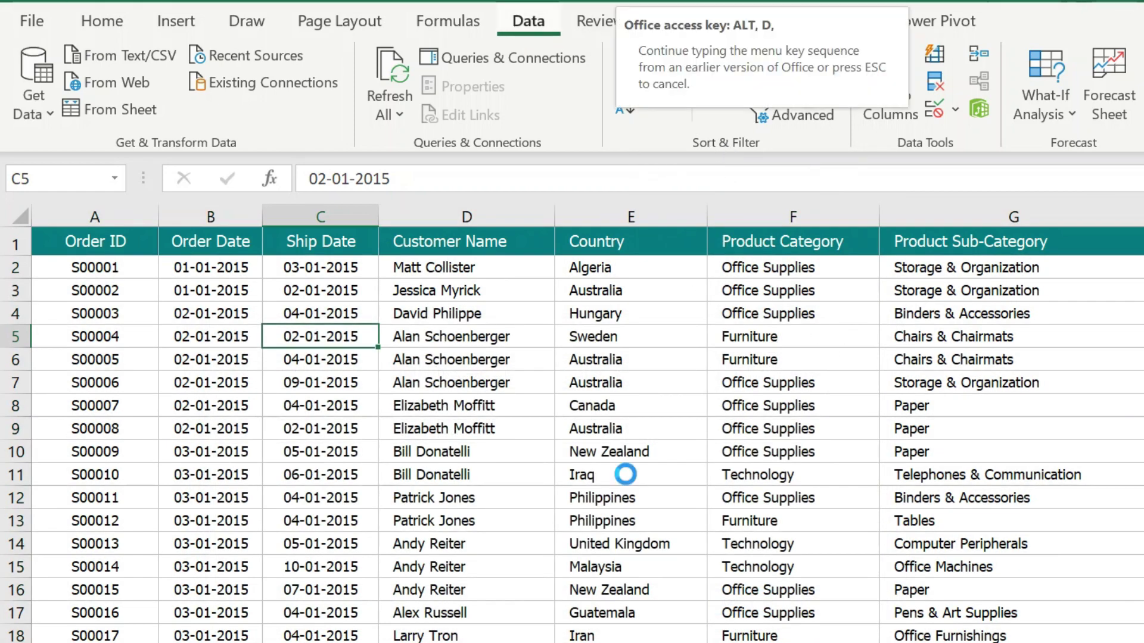
pyautogui.press('s')
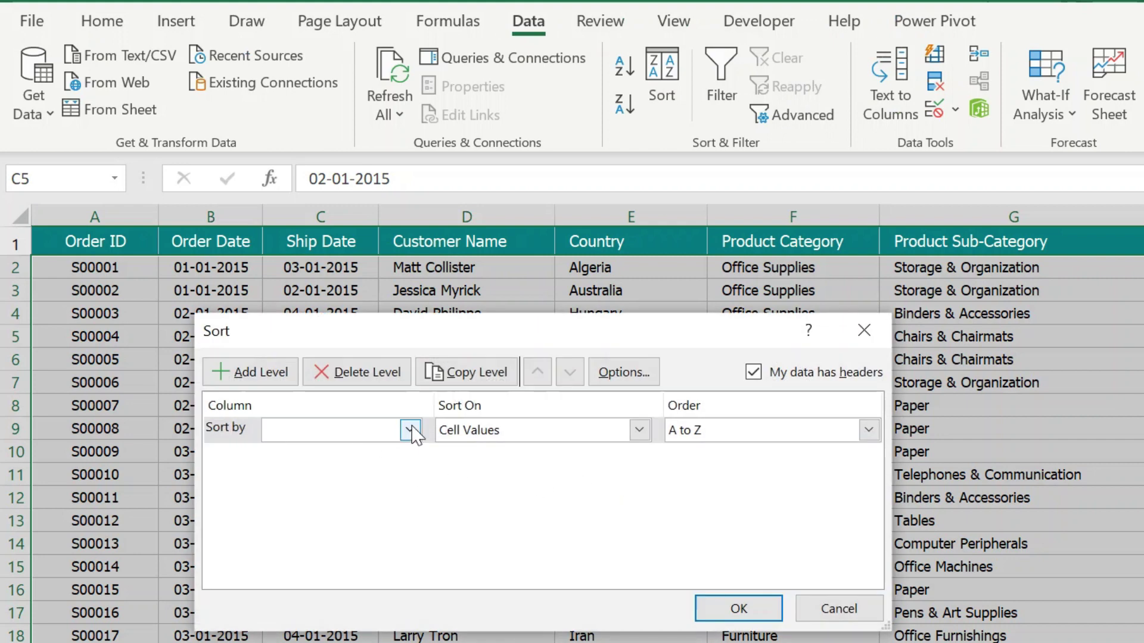
pyautogui.click(623, 373)
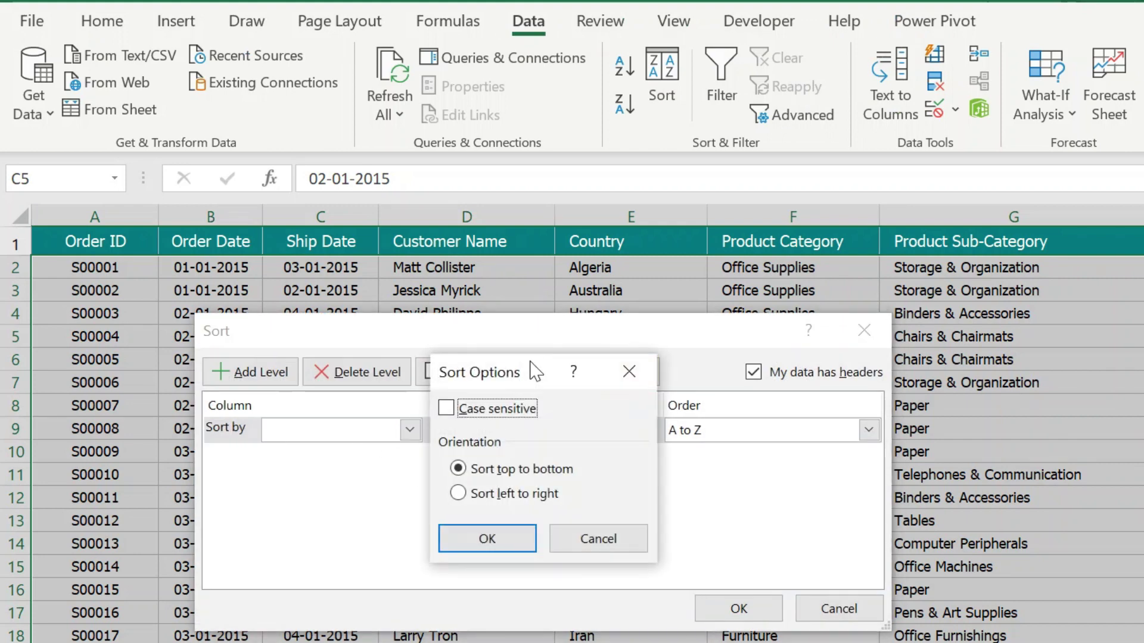
pyautogui.moveTo(530, 362); pyautogui.dragTo(611, 349)
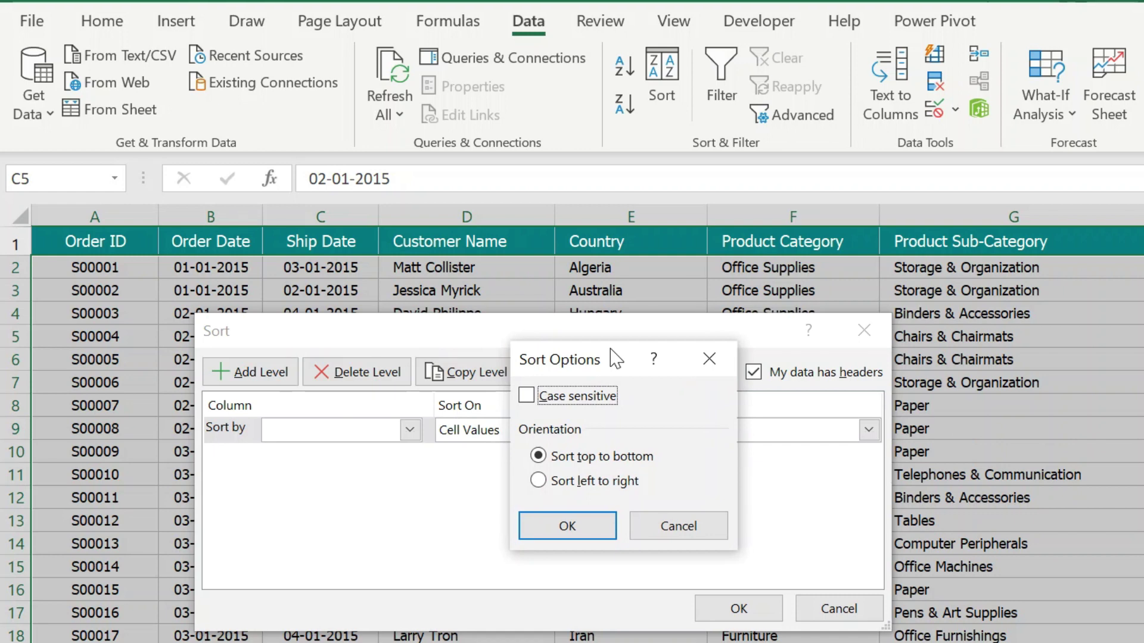
pyautogui.click(563, 482)
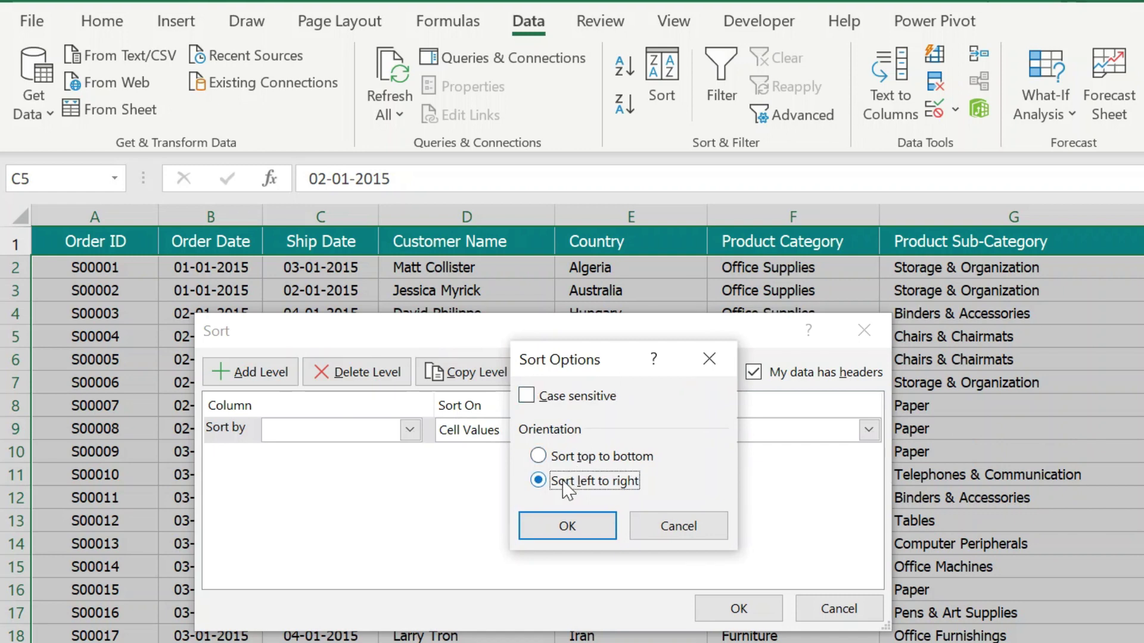
pyautogui.click(557, 526)
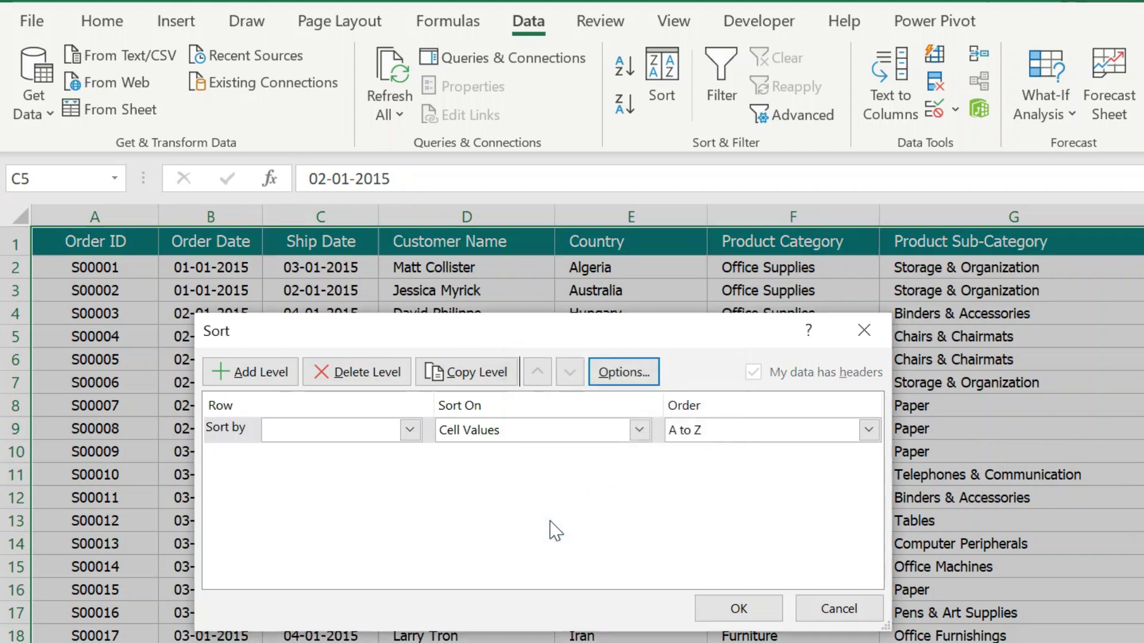
# Sort the columns by Row 1 on cell values, using the custom list that starts with Order ID, Product Category
pyautogui.click(410, 430)
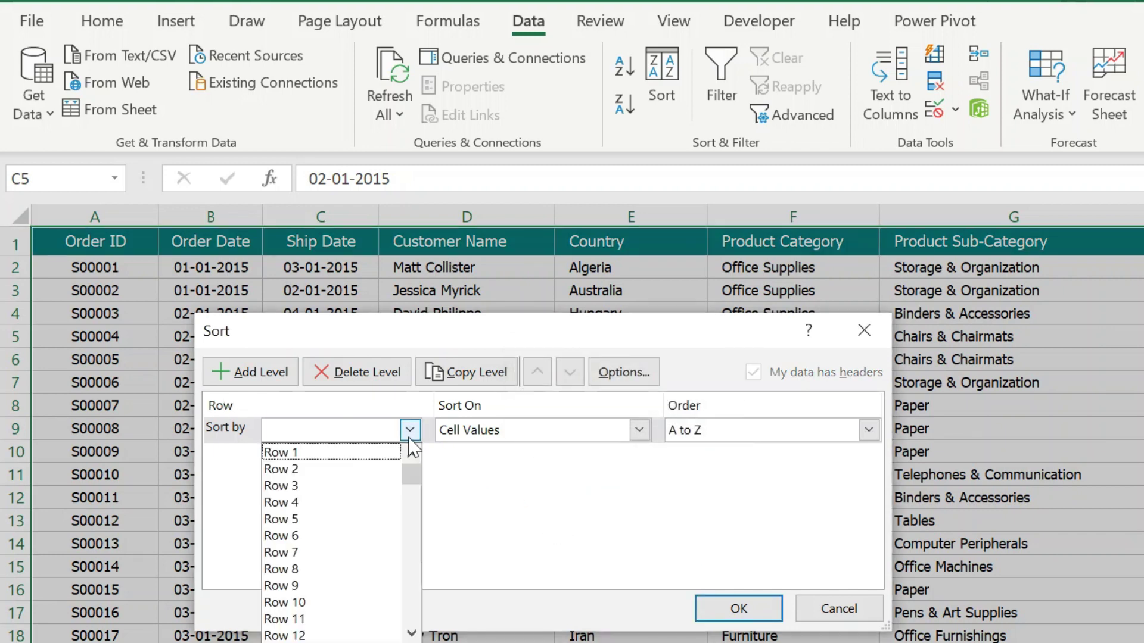
pyautogui.click(352, 460)
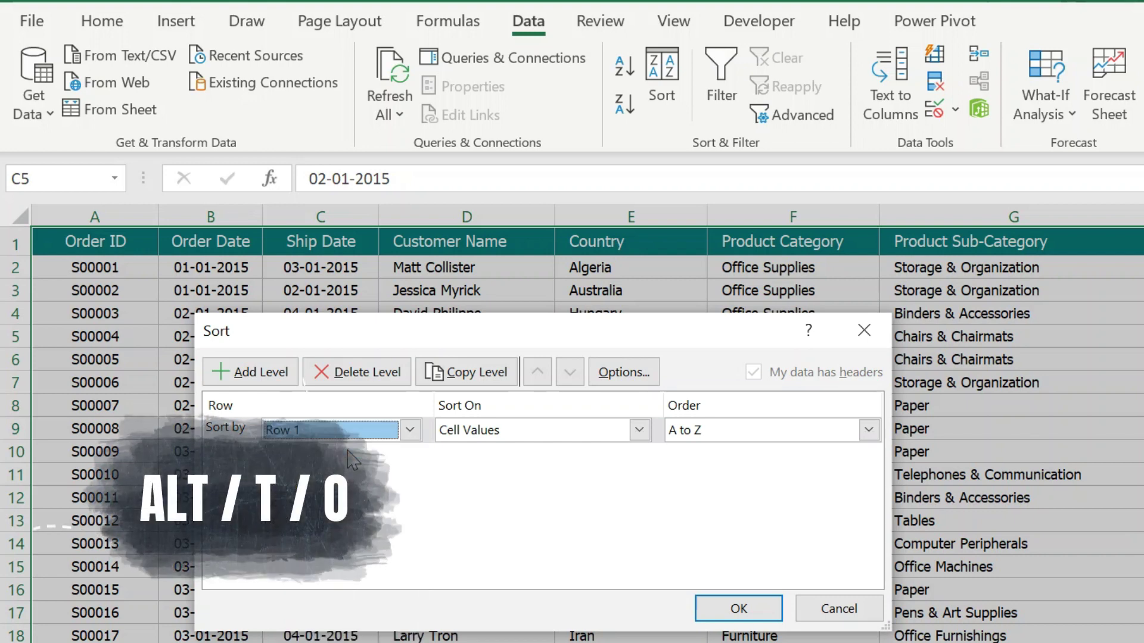
pyautogui.click(702, 441)
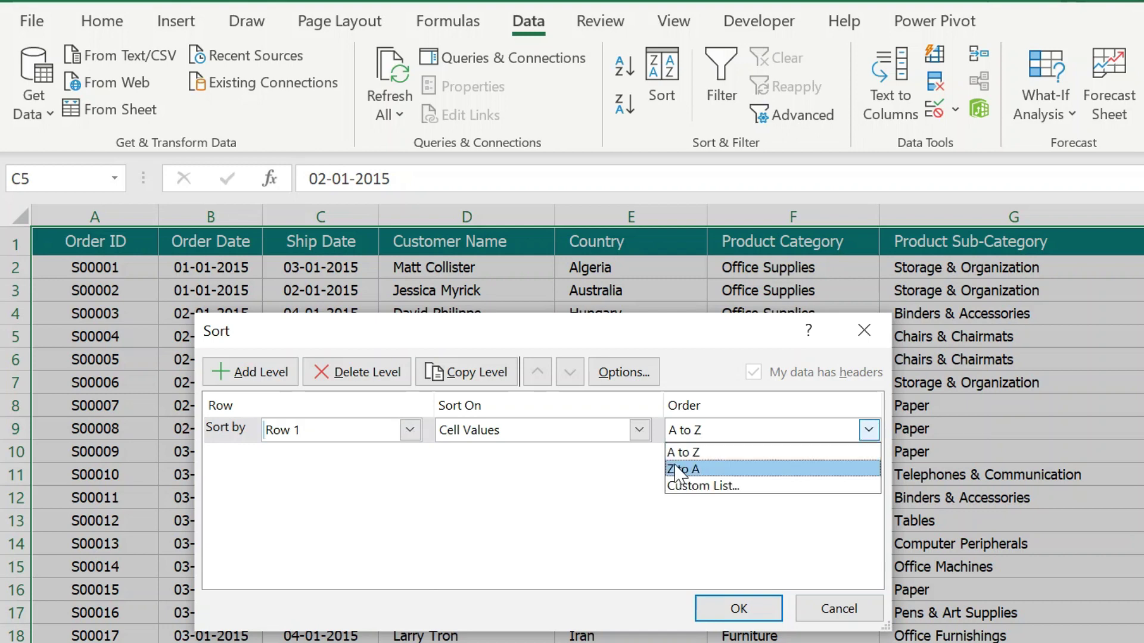
pyautogui.click(695, 487)
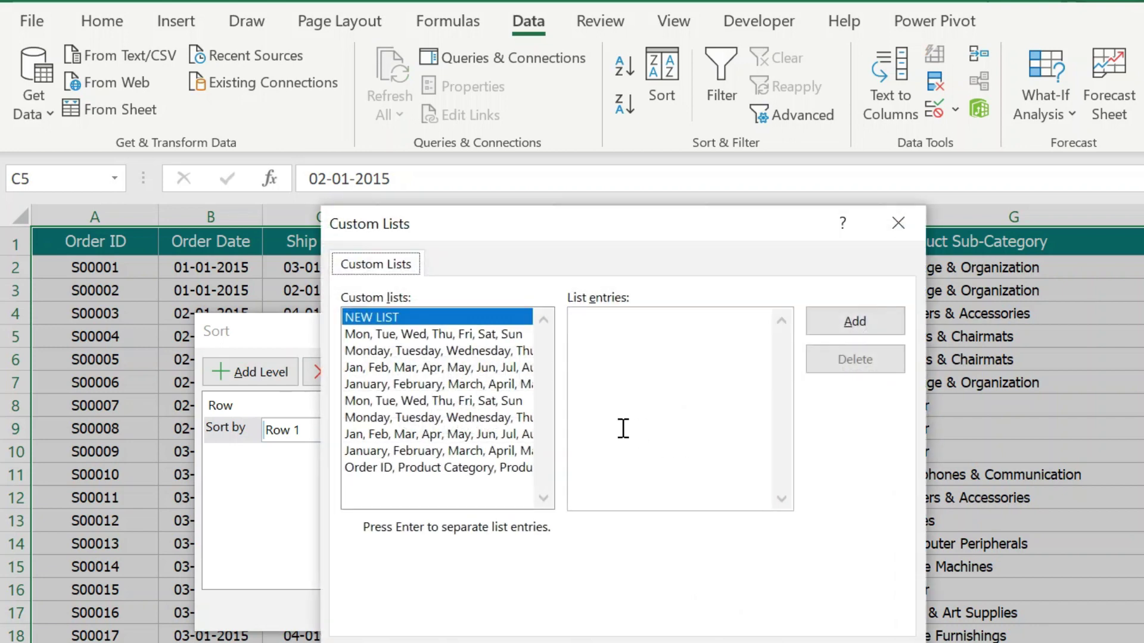
pyautogui.click(357, 467)
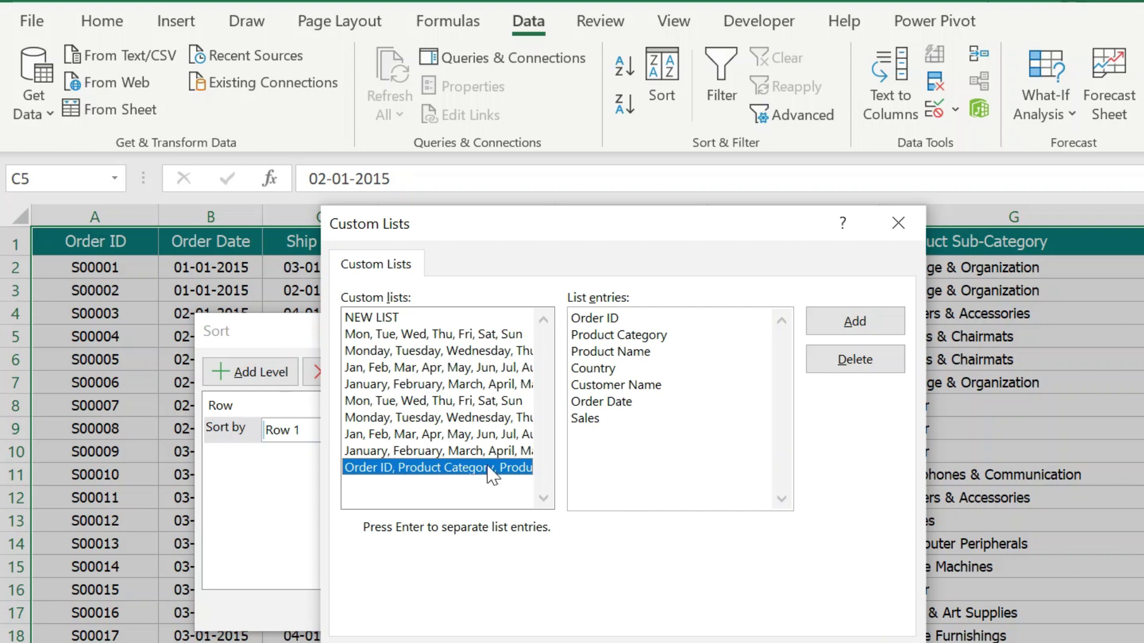
pyautogui.click(755, 642)
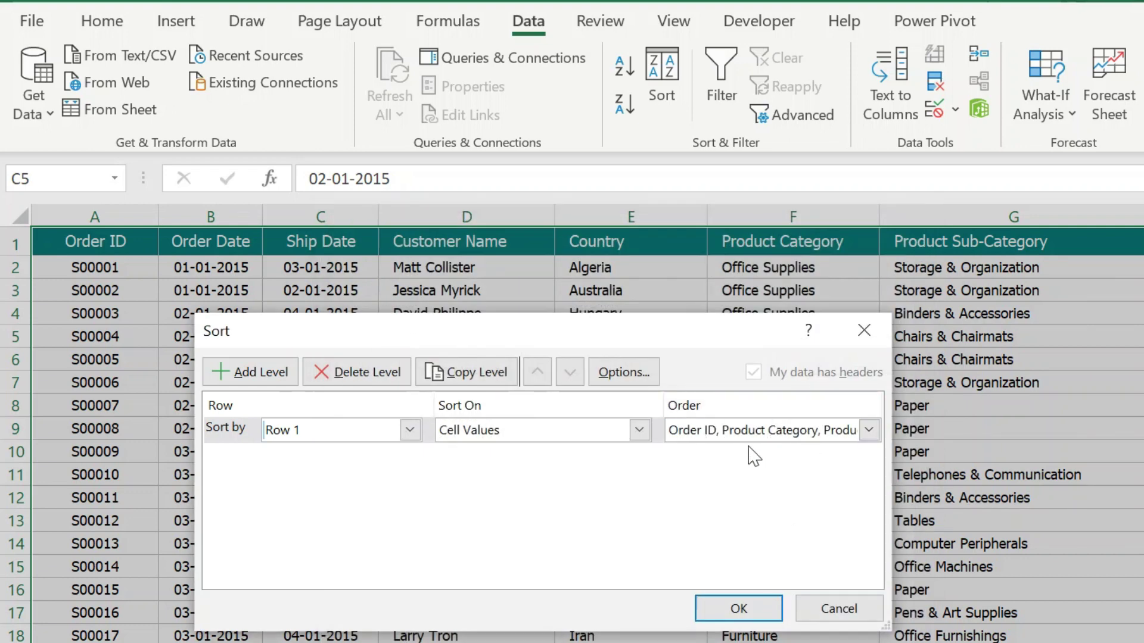
pyautogui.click(738, 603)
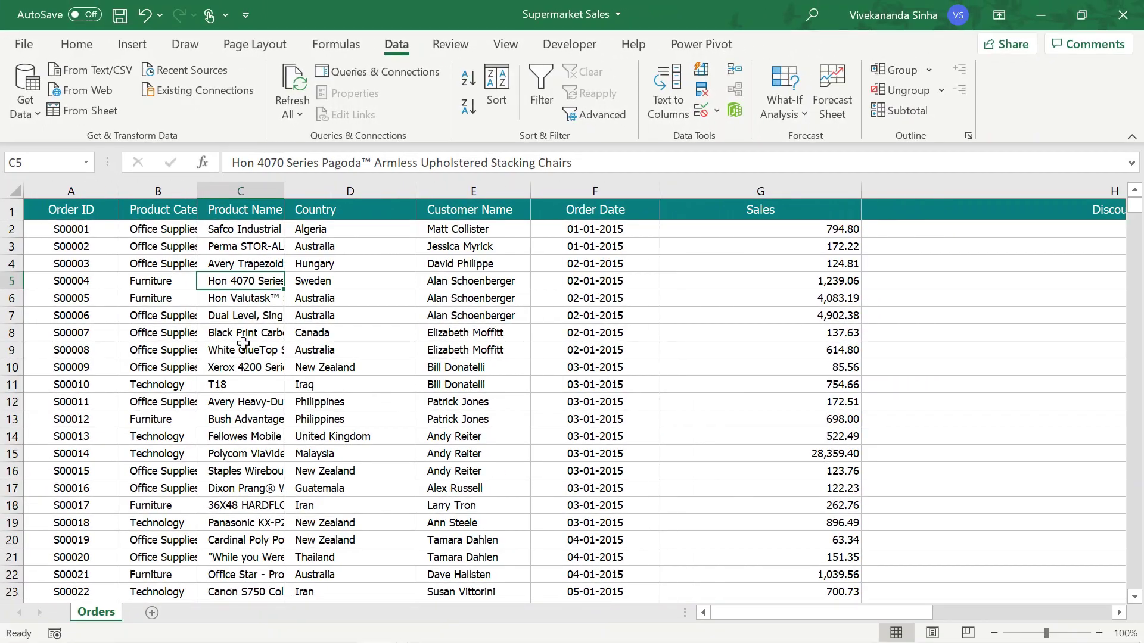
# Check the header row from Order ID to Sales against the desired column order list in R5:R11
pyautogui.click(89, 212)
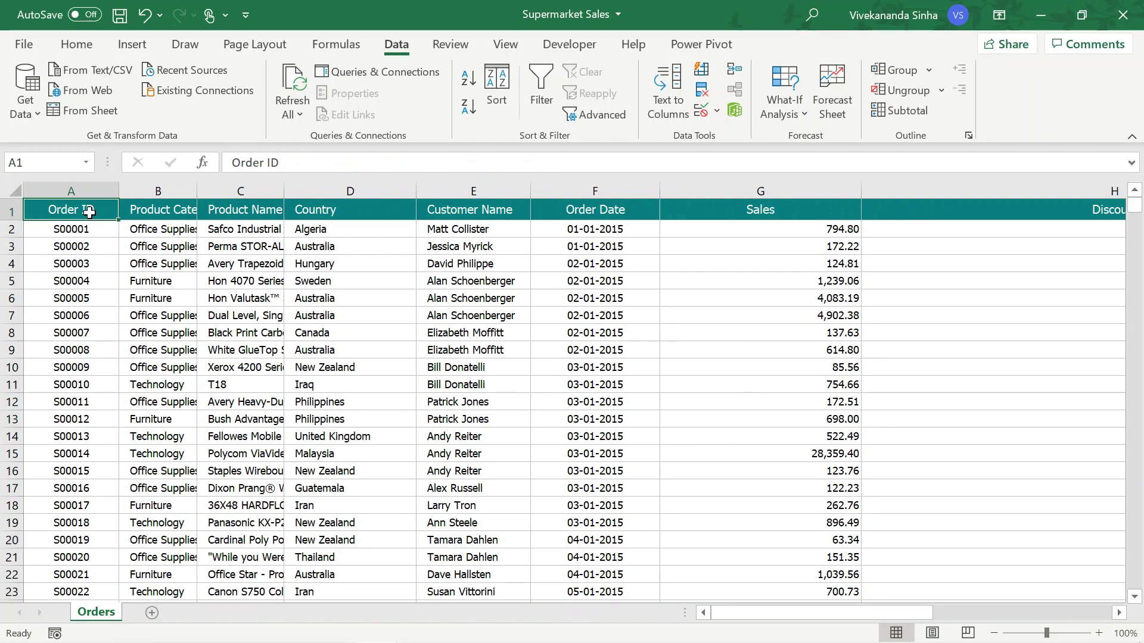
pyautogui.press('Right')
pyautogui.press('Right')
pyautogui.press('Right')
pyautogui.press('Right')
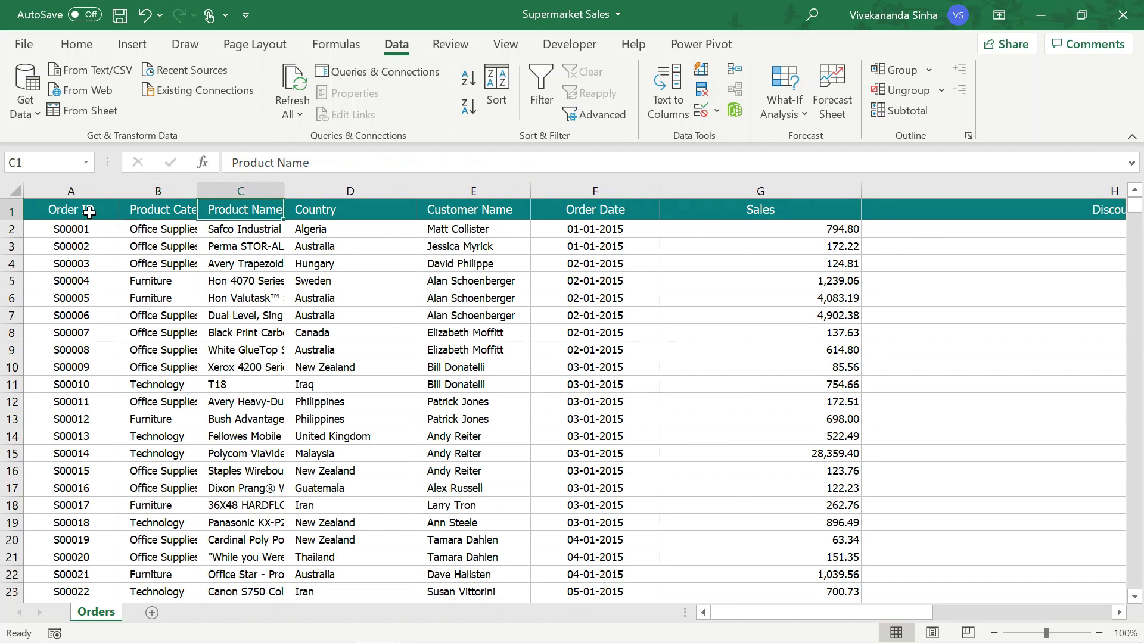
pyautogui.press('Right')
pyautogui.press('Right')
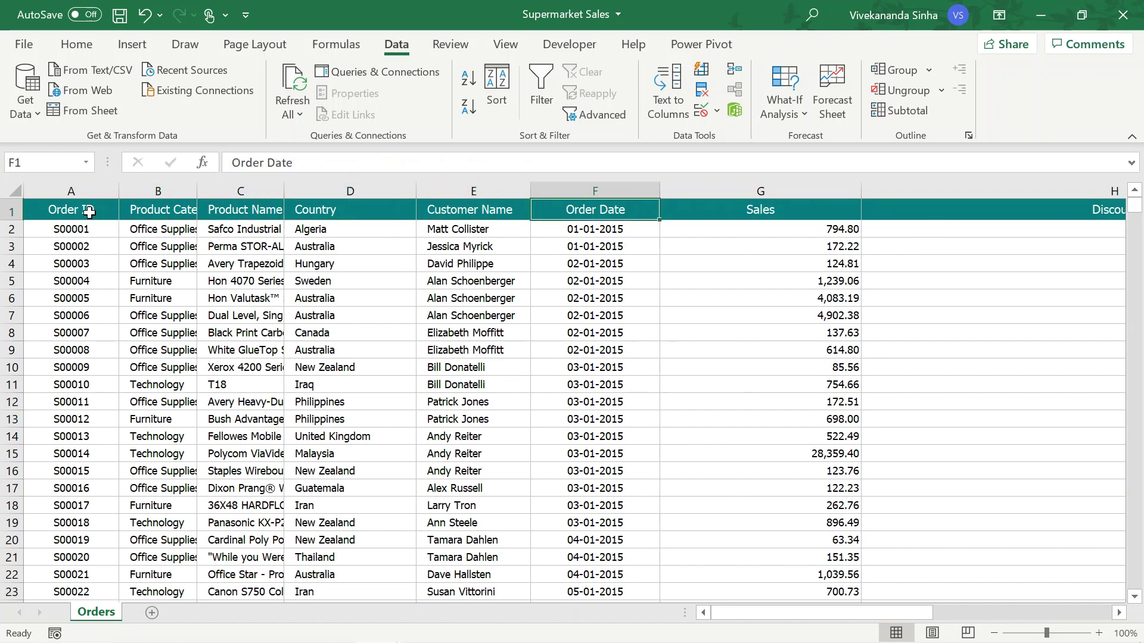
pyautogui.hscroll(8, 412, 391)
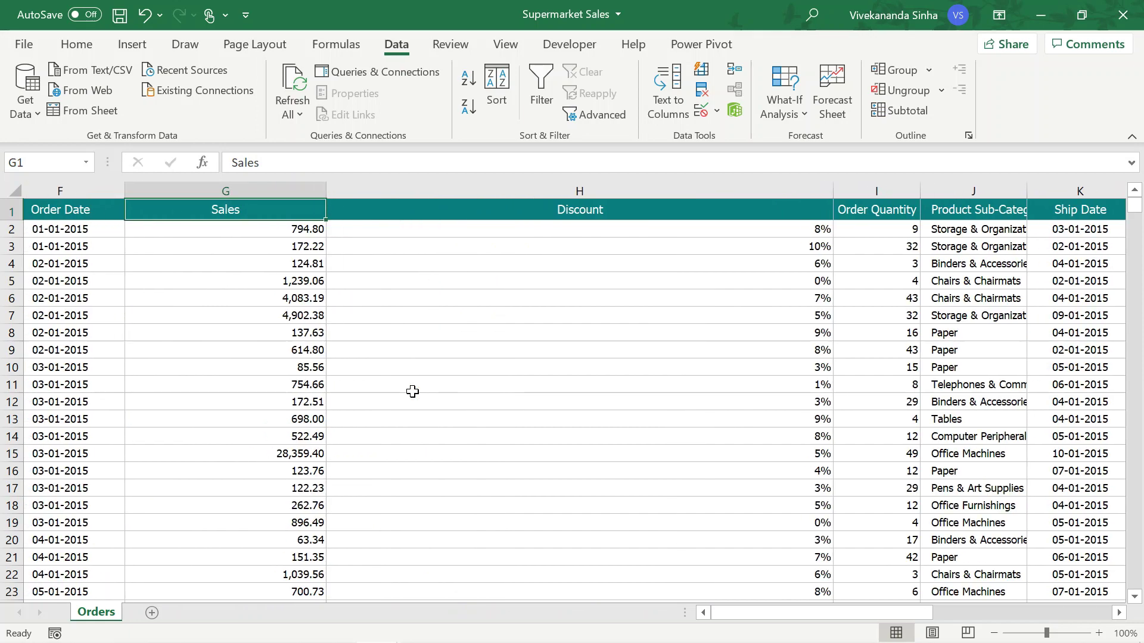
pyautogui.moveTo(731, 281); pyautogui.dragTo(719, 385)
pyautogui.hscroll(-6, 244, 406)
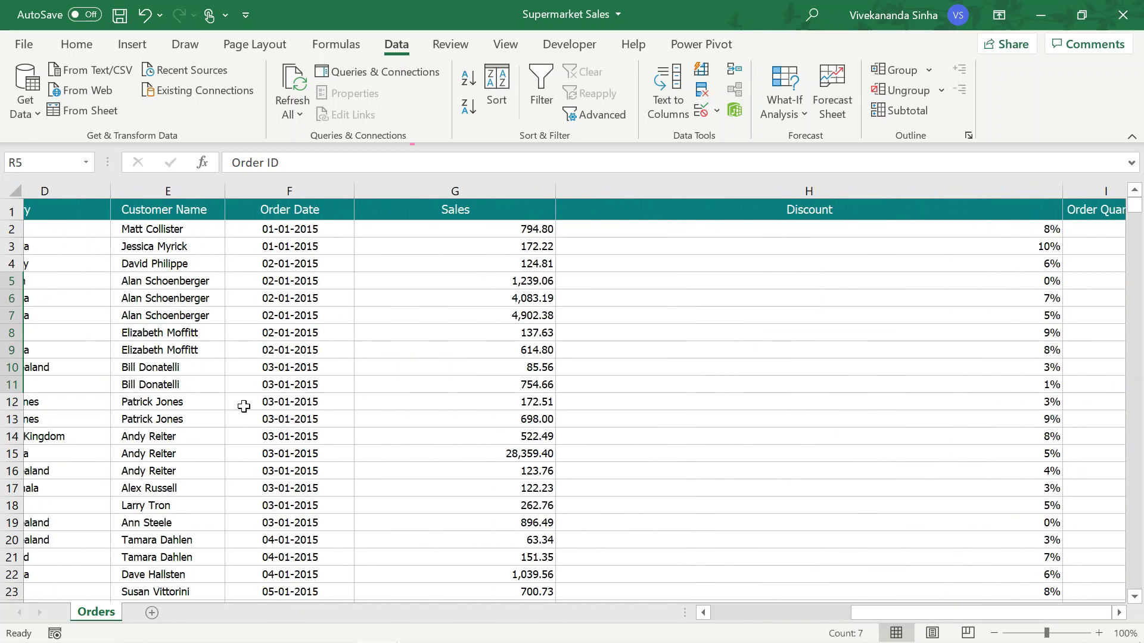
# Highlight the columns from Discount through Unit Price to examine those missing from the custom list, and return to cell B6
pyautogui.click(762, 190)
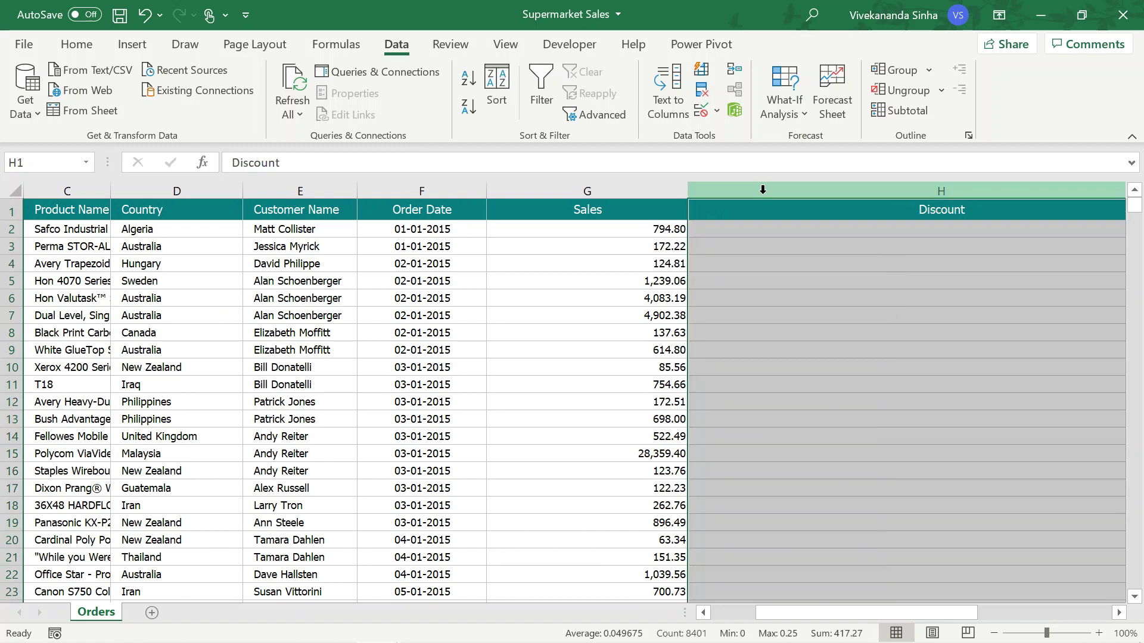
pyautogui.hotkey('ctrl', 'shift', 'Right')
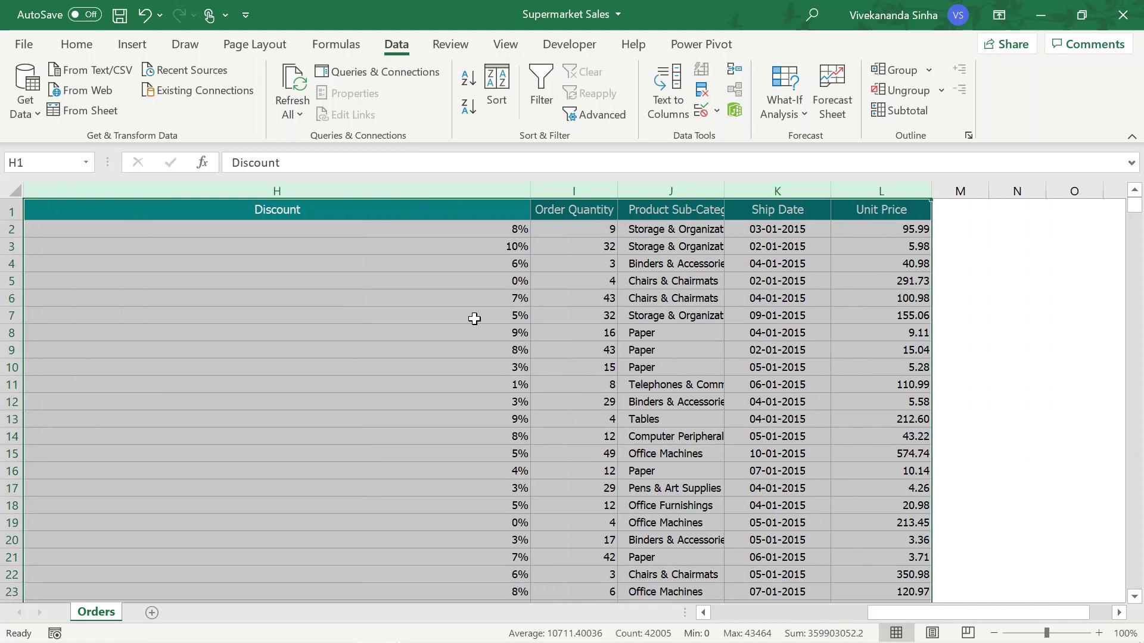
pyautogui.hscroll(-6, 472, 319)
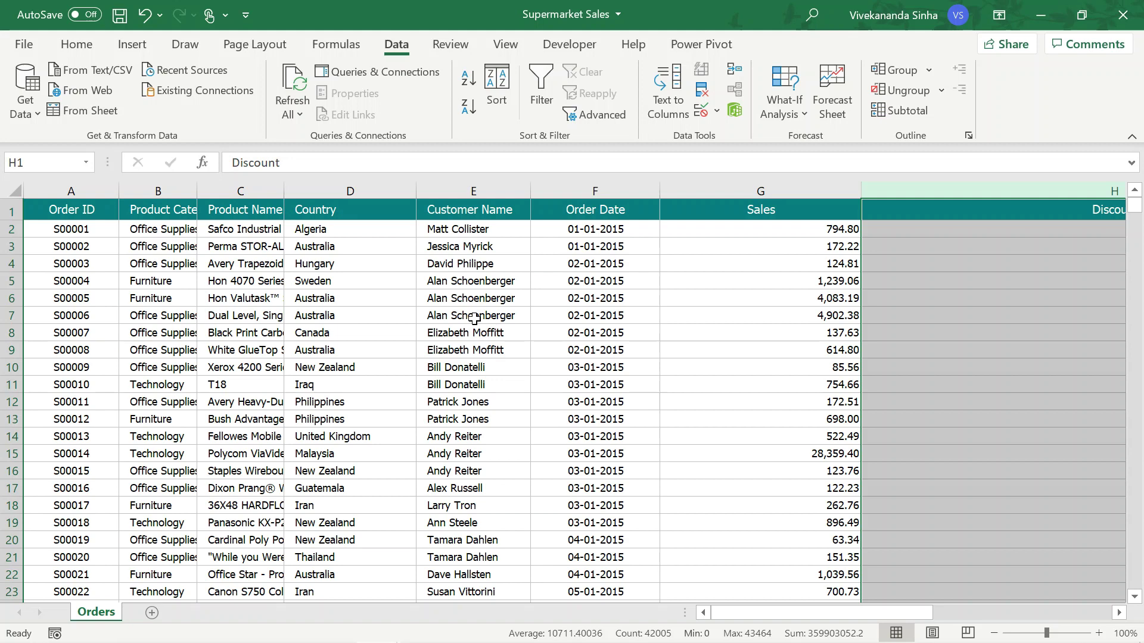
pyautogui.click(158, 297)
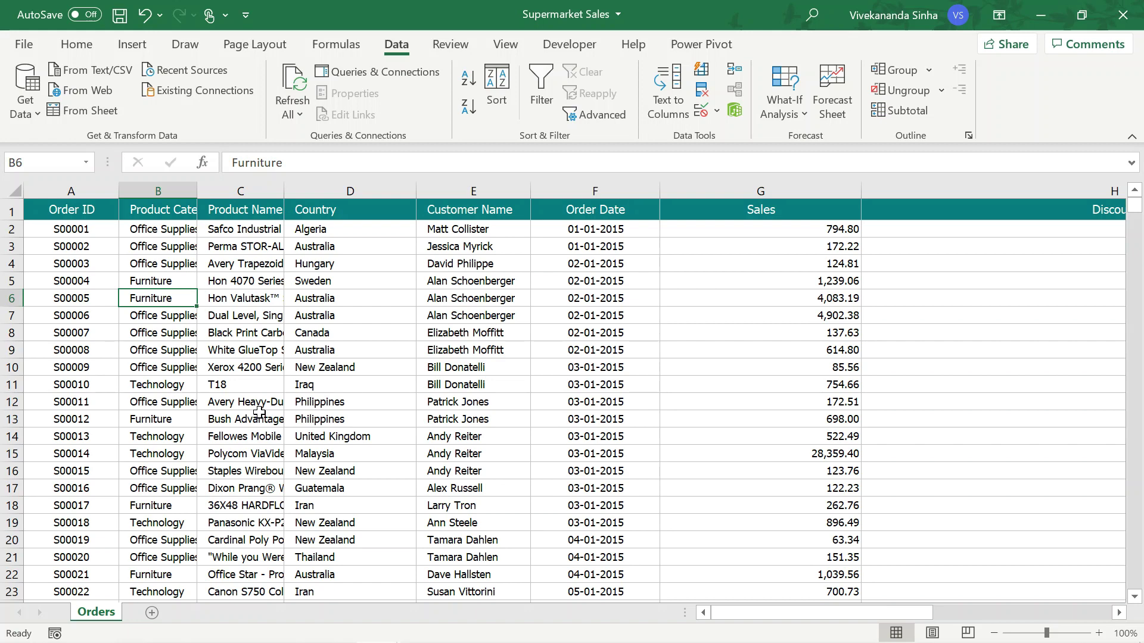
# Review the order list in R5:R11 again and examine the headers from Sales through the end of the table
pyautogui.hscroll(7, 259, 412)
pyautogui.hscroll(2, 259, 412)
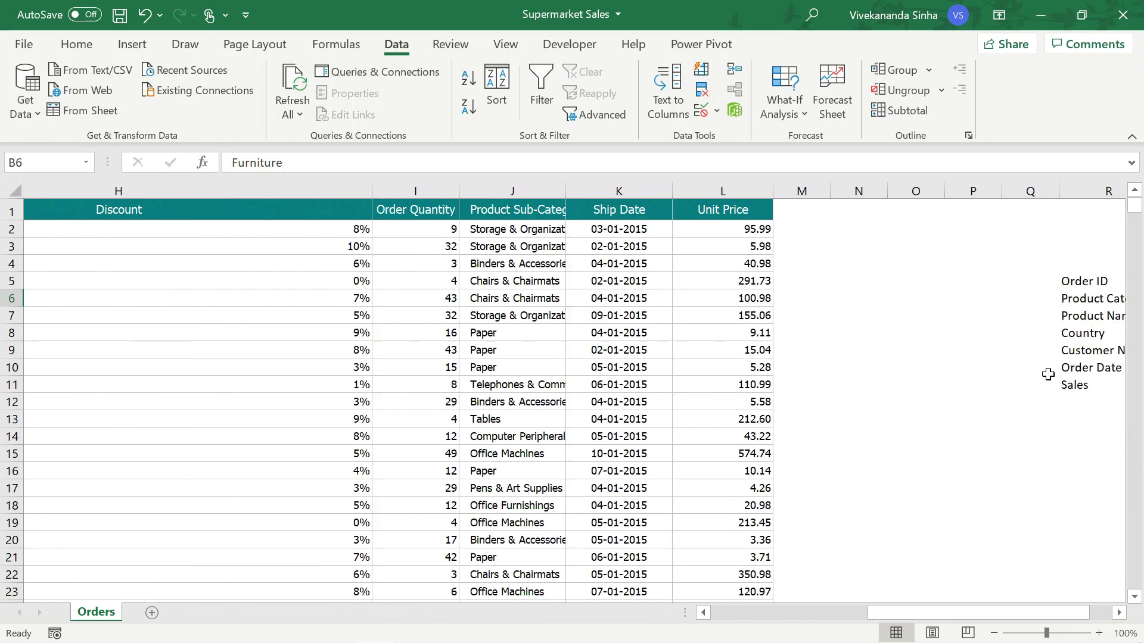
pyautogui.hscroll(1, 1047, 374)
pyautogui.moveTo(755, 283); pyautogui.dragTo(733, 383)
pyautogui.hscroll(-3, 161, 442)
pyautogui.hscroll(-4, 161, 442)
pyautogui.click(682, 215)
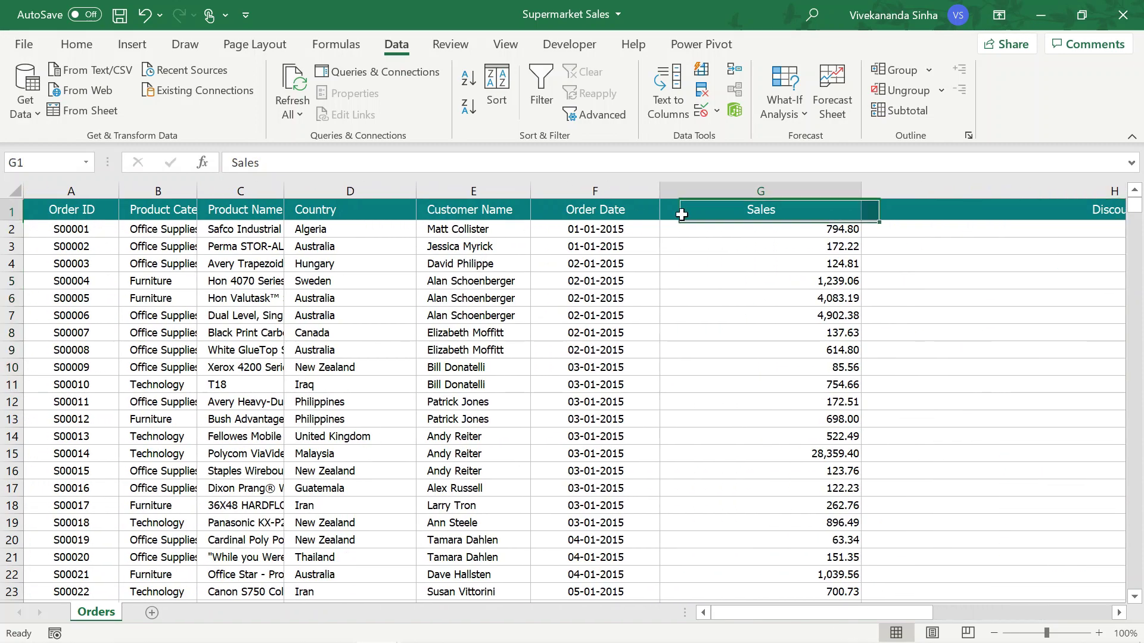
pyautogui.press('Right')
pyautogui.press('Right')
pyautogui.press('Right')
pyautogui.press('Right')
pyautogui.press('Right')
pyautogui.press('Right')
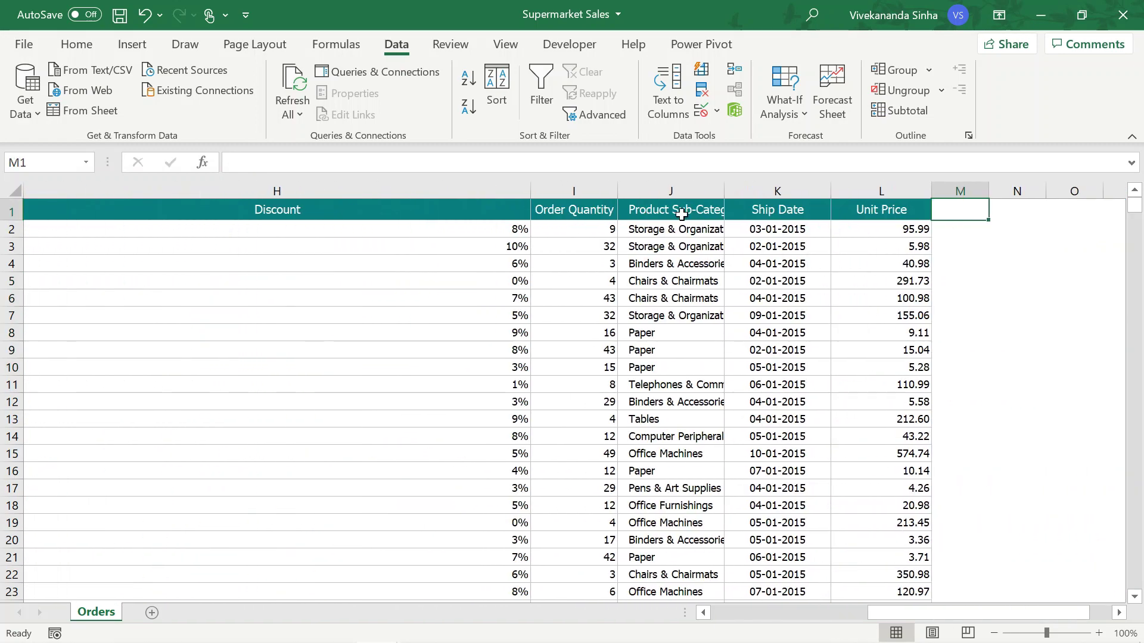